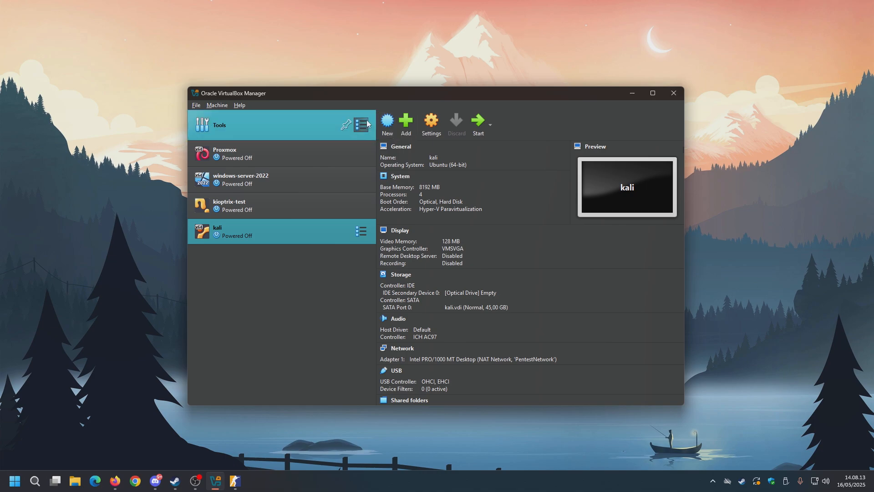
Start a new virtual machine named ubuntu-advanced-install with the operating system type Linux
drag(315, 92, 313, 82)
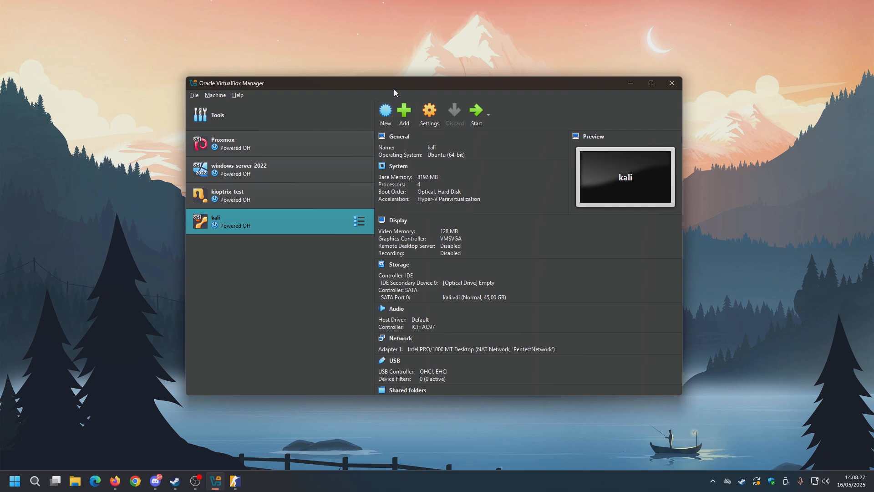
click(383, 114)
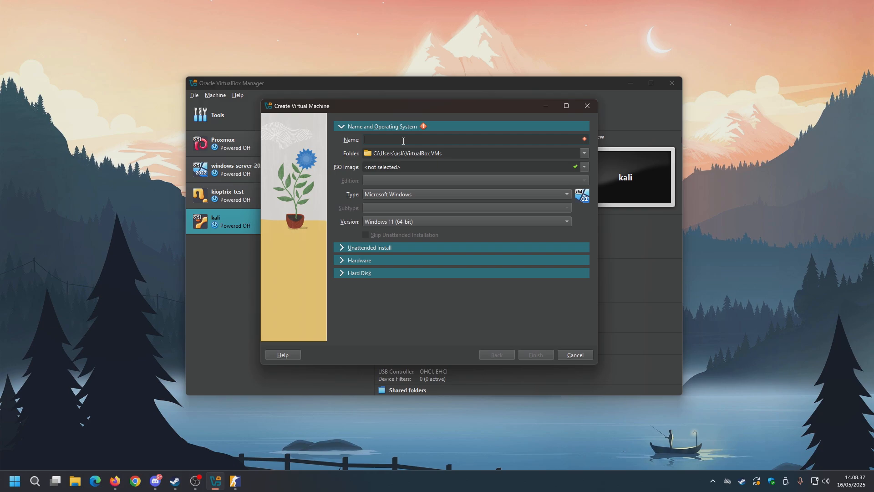
text(ubuntu-ad)
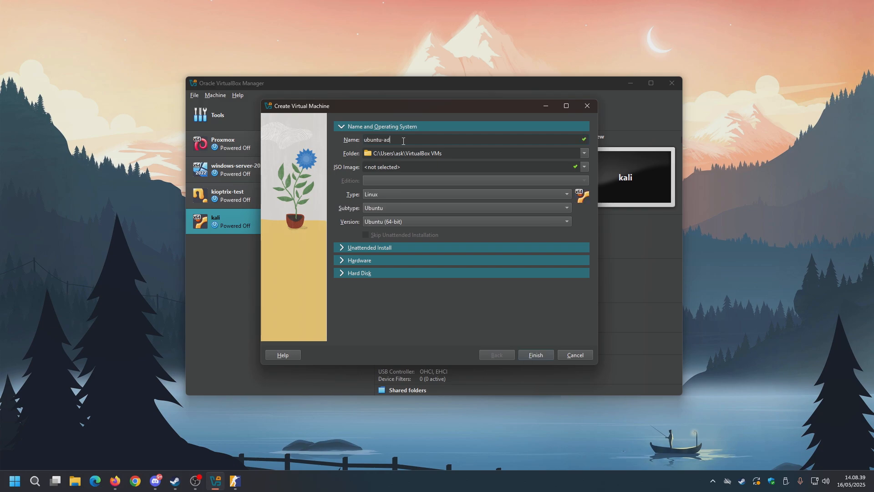
text(vanced-install)
click(426, 165)
click(559, 195)
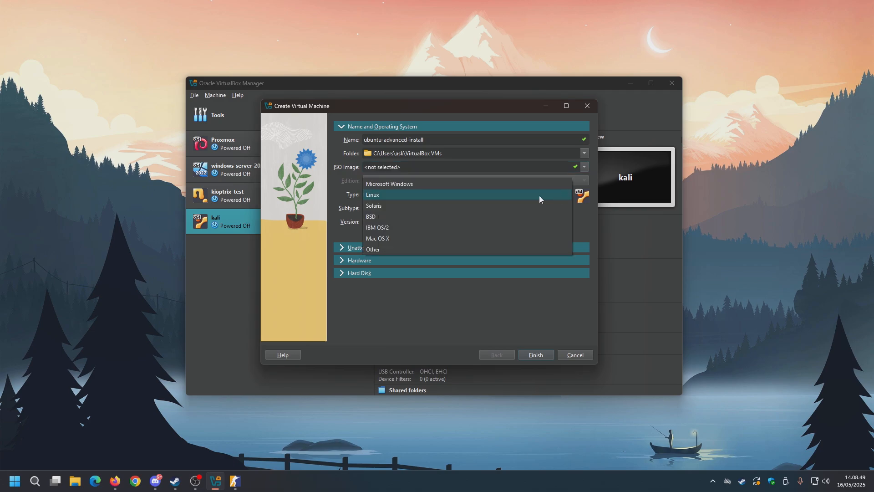
click(425, 194)
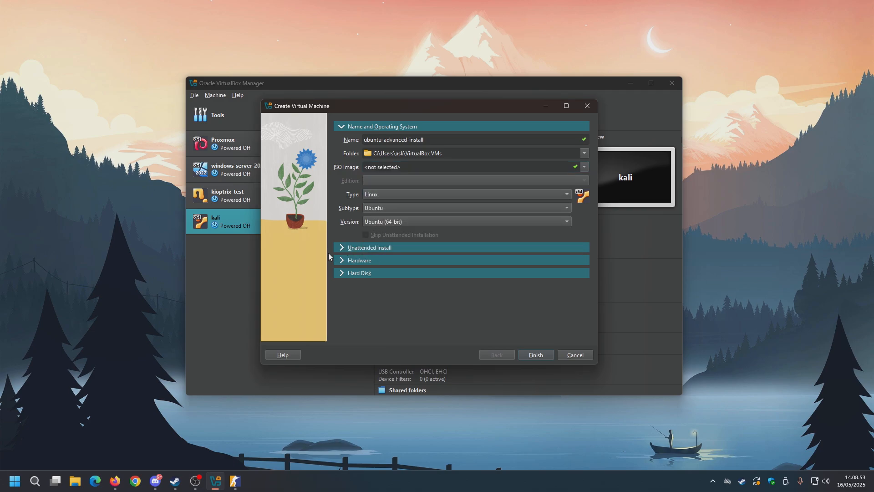
Give the new virtual machine 4096 MB of base memory and 4 processors
click(343, 248)
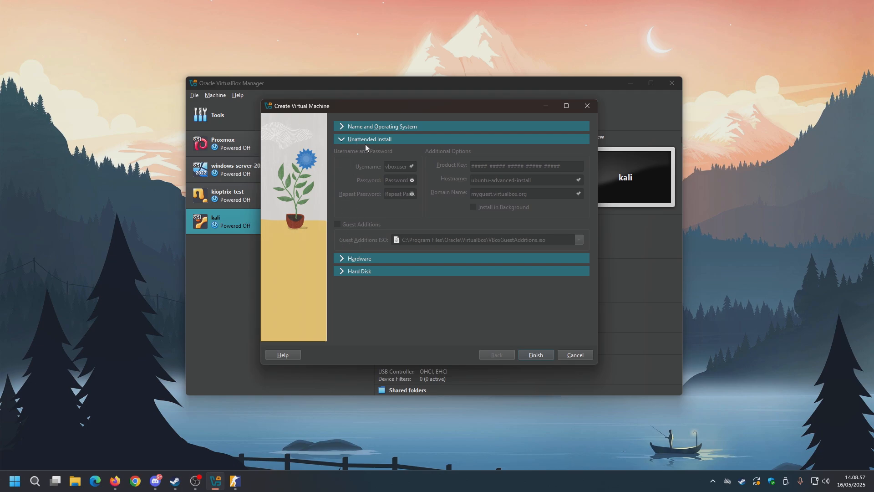
click(343, 258)
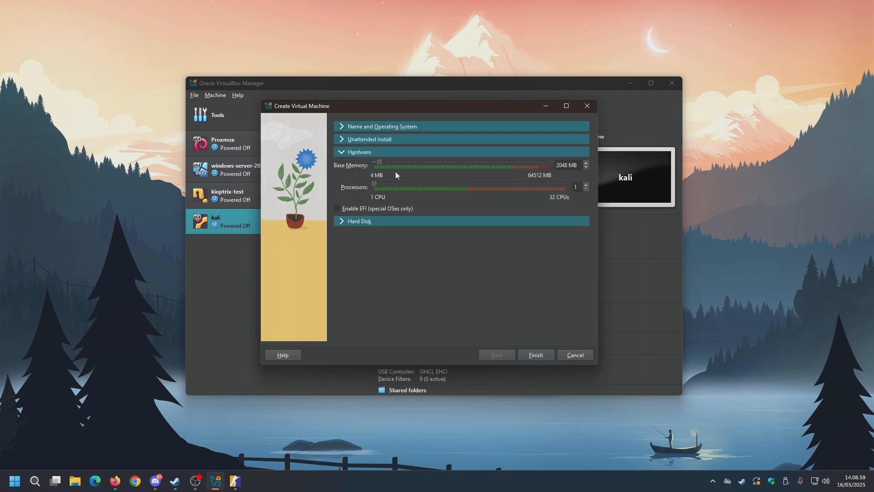
drag(378, 164, 383, 184)
Set the virtual hard disk size to 40 GB and finish creating the machine
click(380, 221)
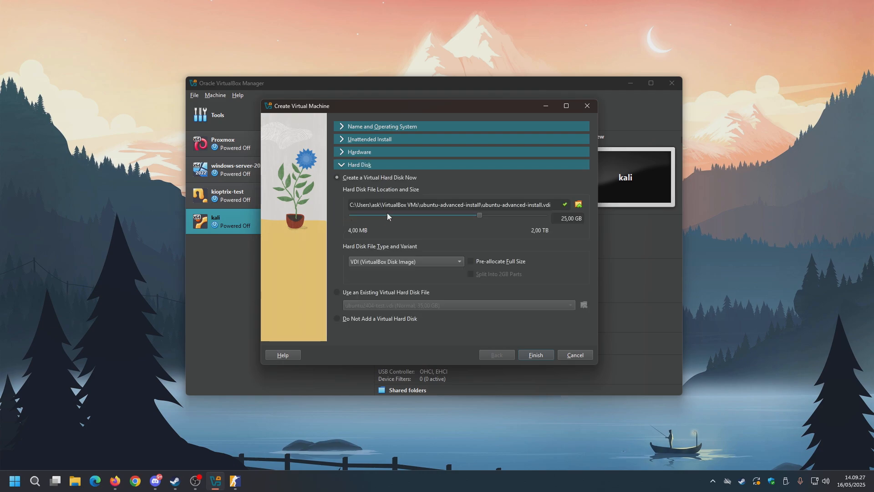
double_click(563, 219)
text(40)
click(536, 356)
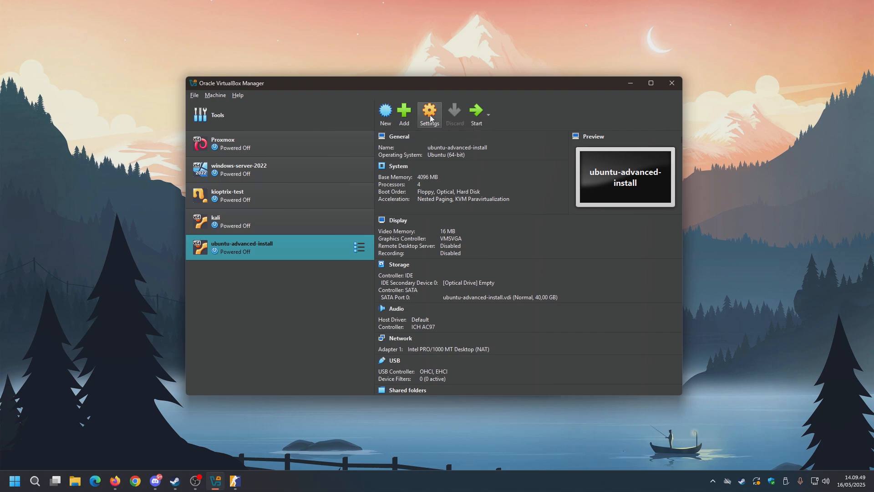
Open the system settings of ubuntu-advanced-install and remove Floppy from the boot order
ctrl+click(284, 230)
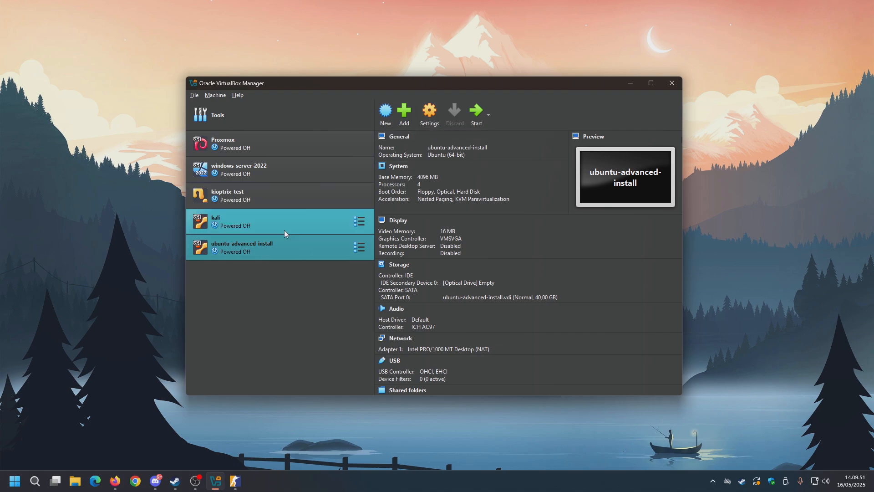
click(284, 240)
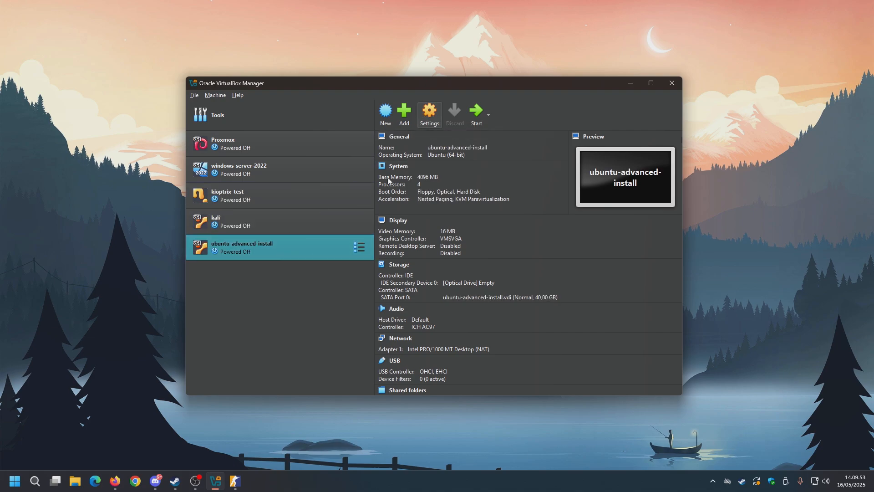
click(300, 189)
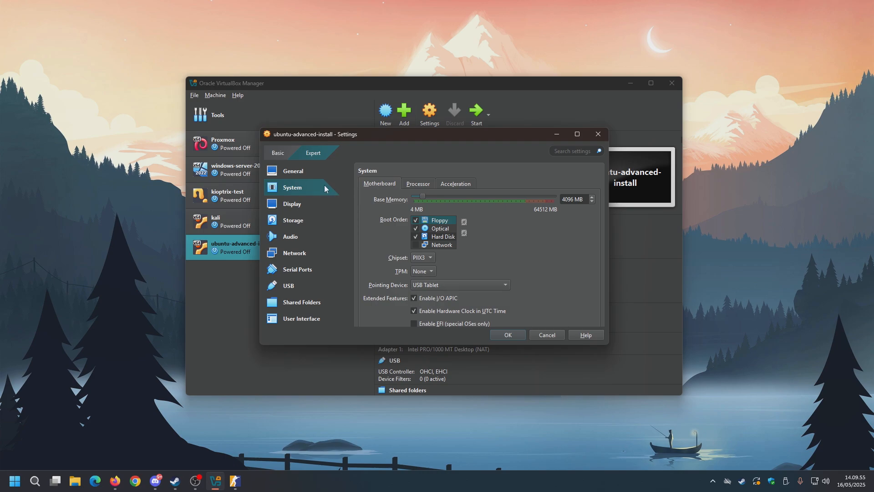
click(415, 221)
Set the paravirtualization interface to Hyper-V and disable nested paging
click(455, 187)
click(447, 200)
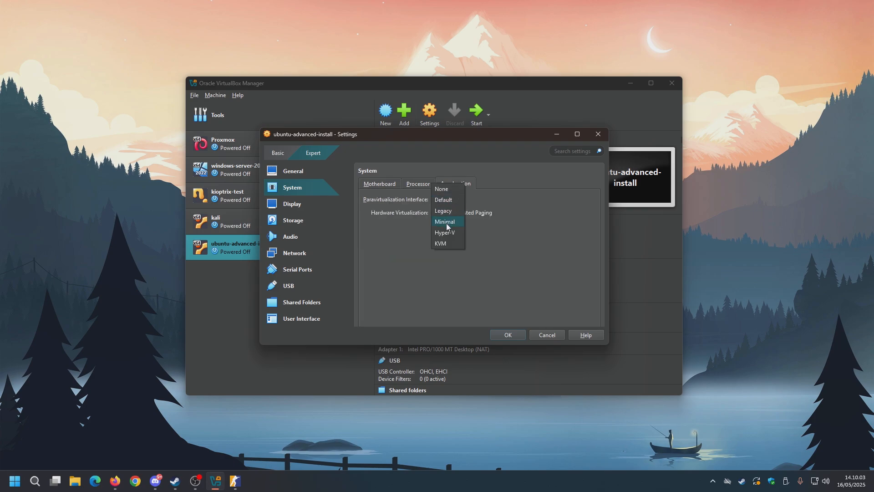
click(447, 233)
click(435, 212)
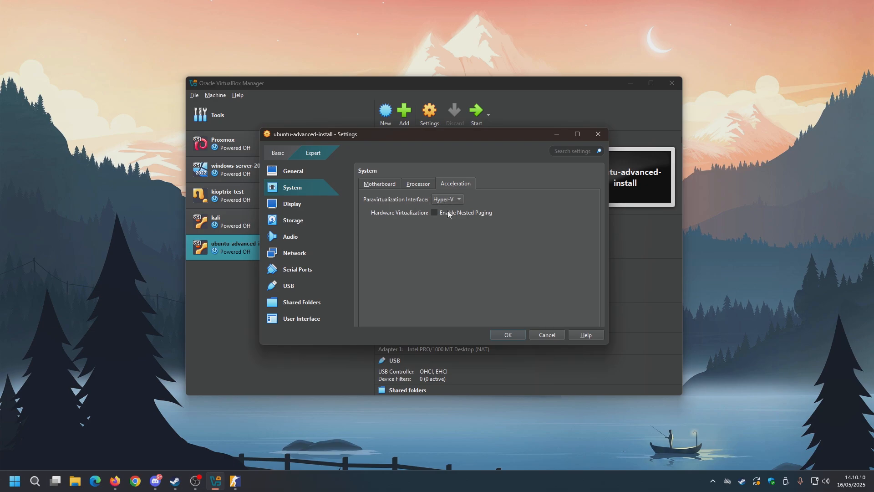
Raise the machine's video memory to 128 MB in the display settings
click(376, 184)
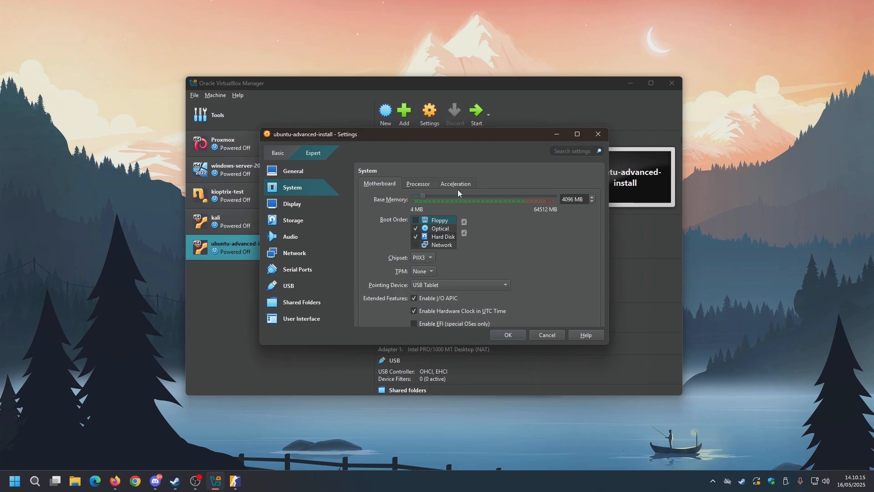
click(303, 204)
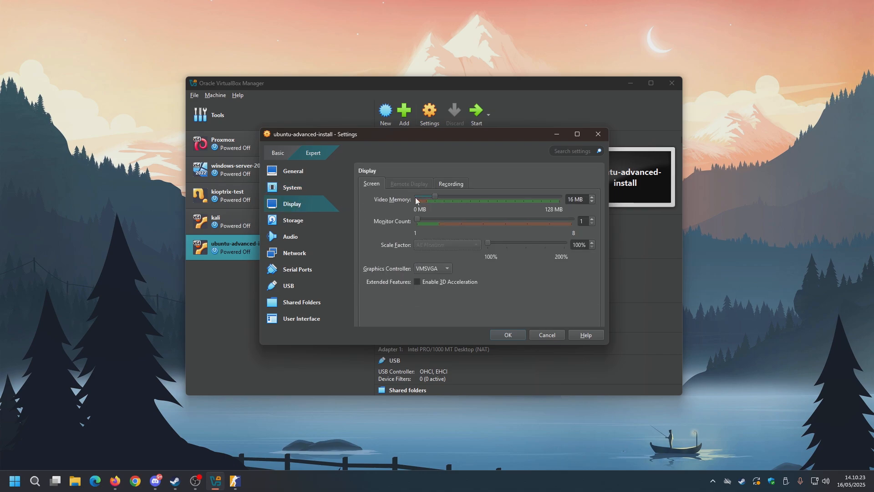
drag(434, 197, 565, 202)
click(314, 222)
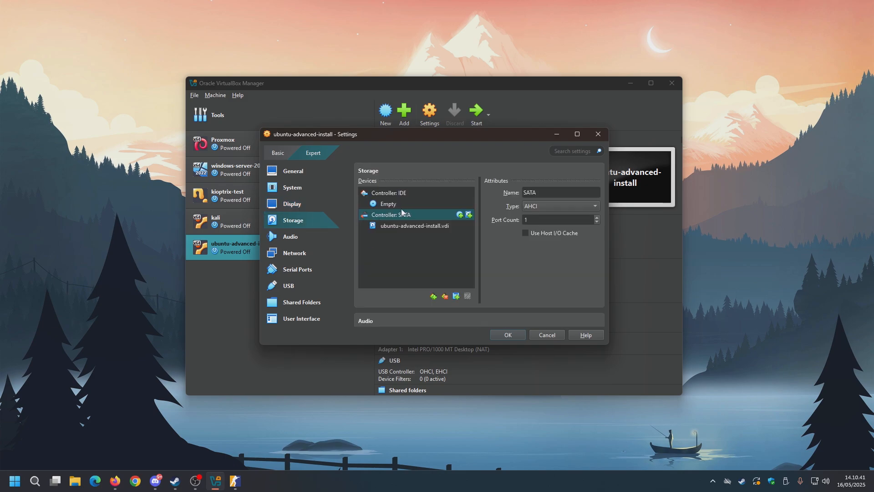
click(287, 238)
click(294, 254)
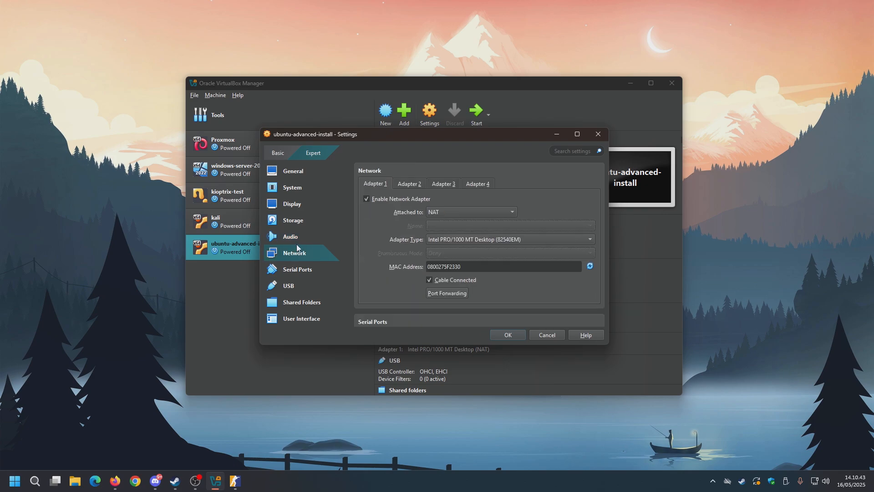
click(293, 269)
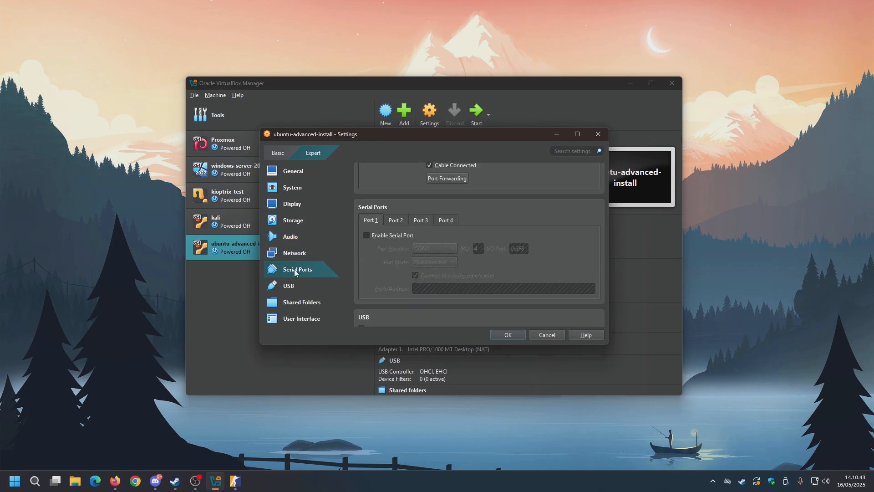
Load ubuntu-24.04.1-desktop-amd64.iso into the empty IDE optical drive as a Live CD/DVD and save the machine settings
click(293, 222)
click(409, 204)
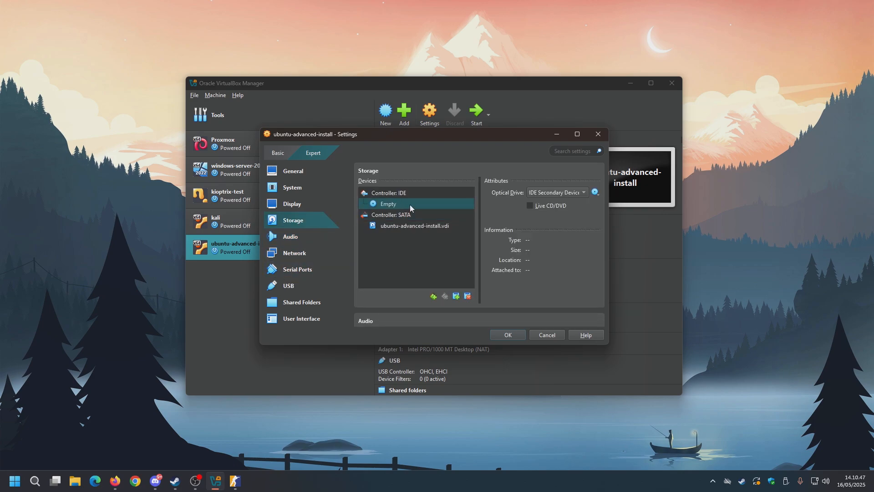
click(595, 193)
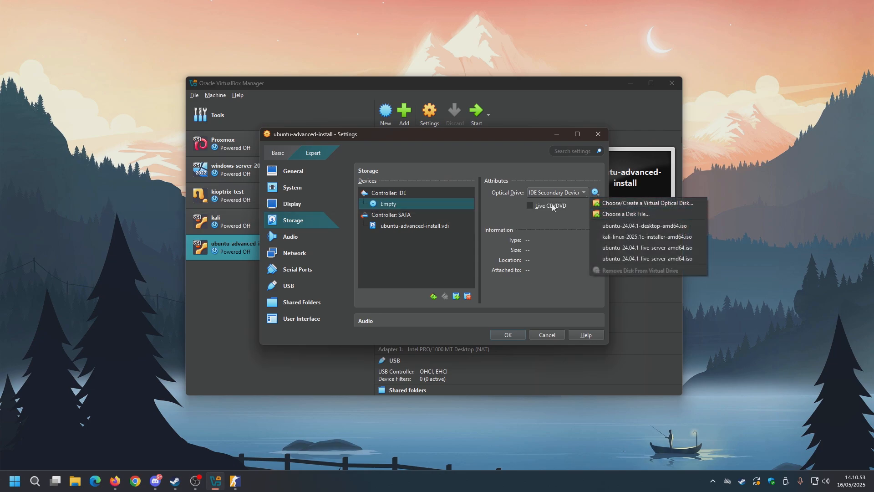
click(614, 214)
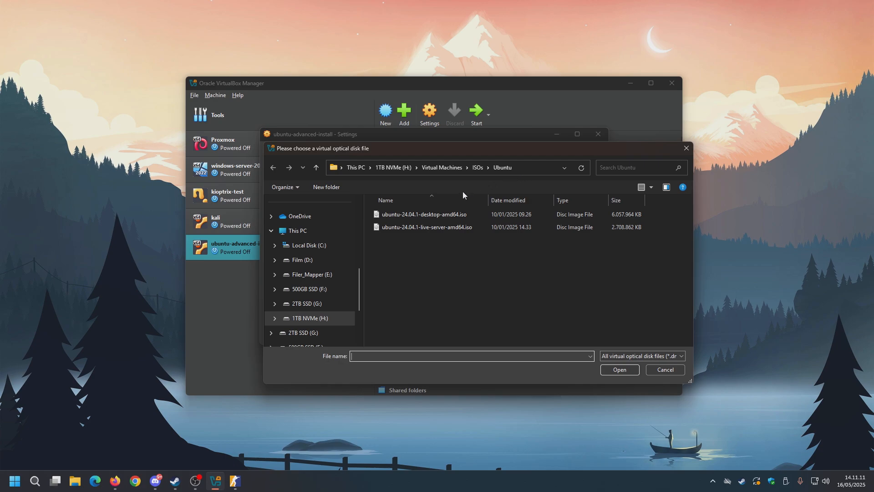
scroll(307, 289, up, 5)
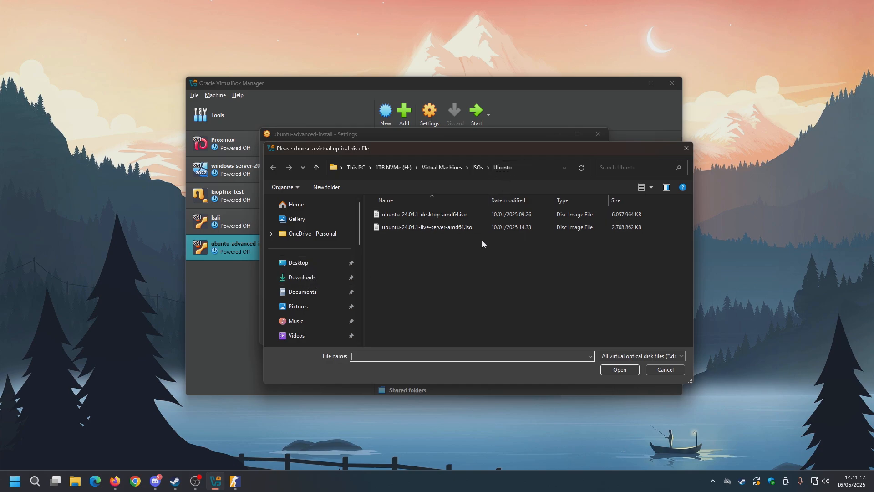
click(424, 214)
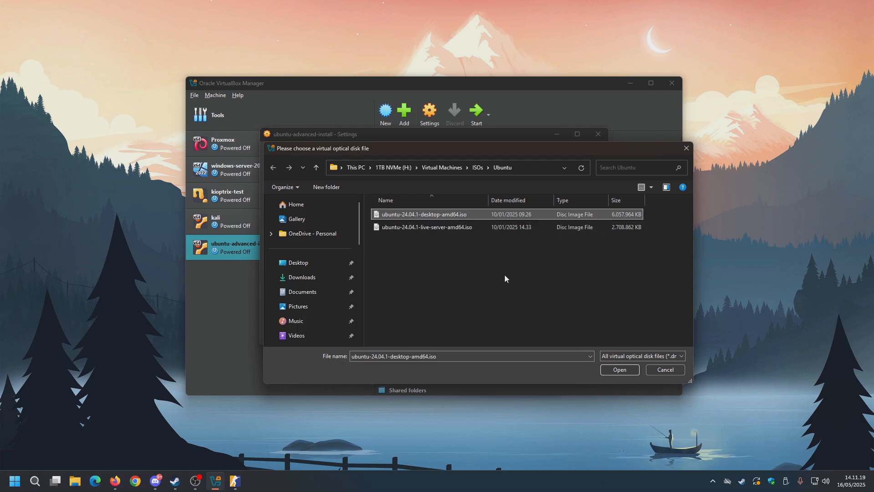
click(621, 369)
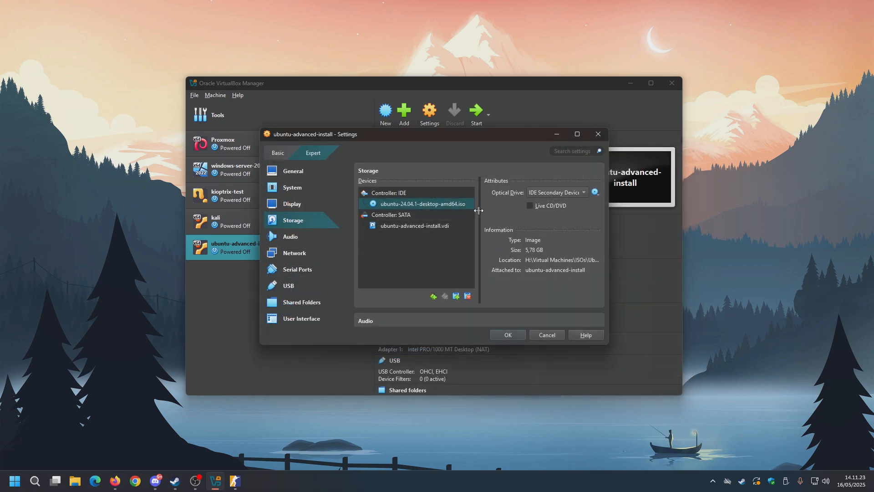
click(530, 206)
click(510, 335)
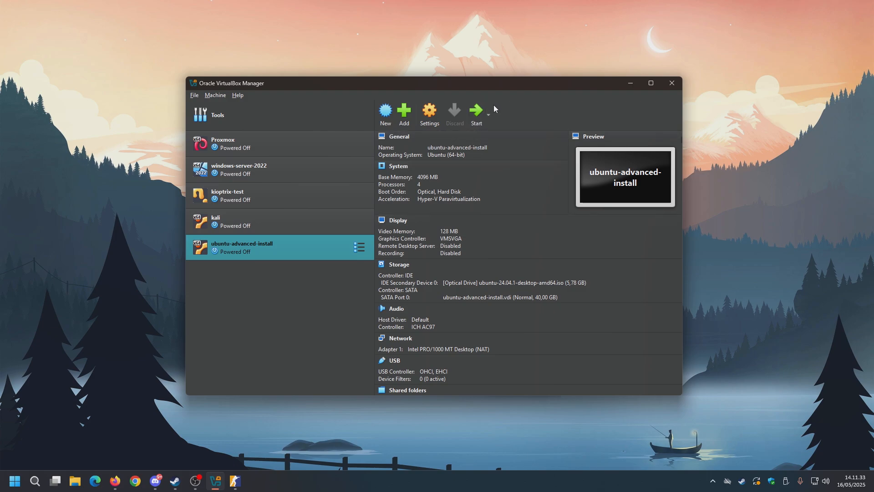
Start the ubuntu-advanced-install machine and minimize the manager window behind it
click(476, 113)
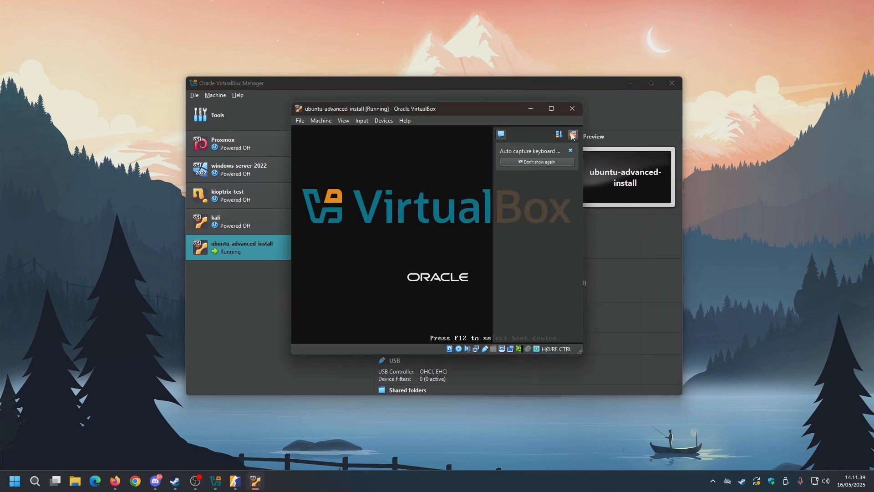
drag(499, 108, 478, 102)
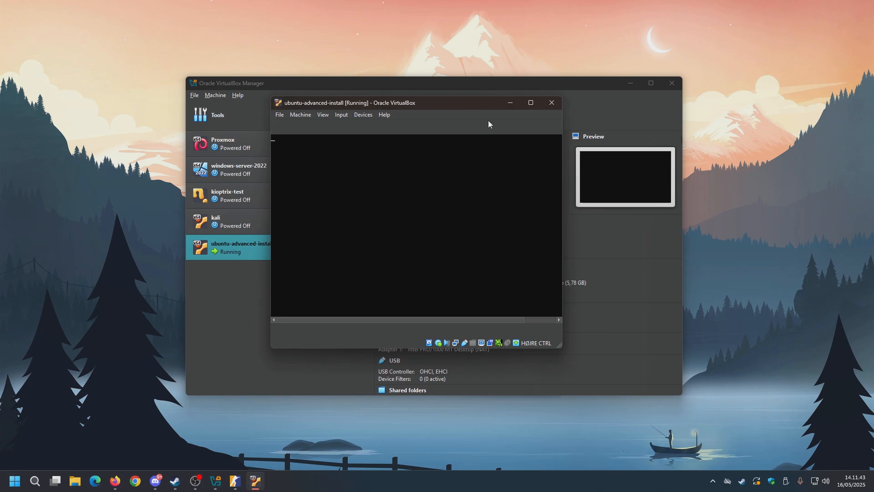
click(630, 83)
Enlarge the running machine's window and move it to the middle of the desktop
drag(464, 108, 416, 55)
drag(513, 291, 654, 359)
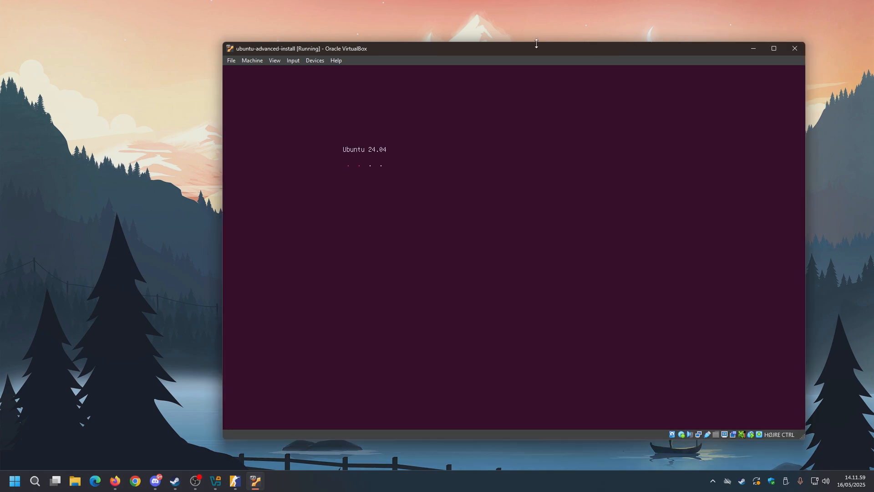
drag(529, 51, 465, 32)
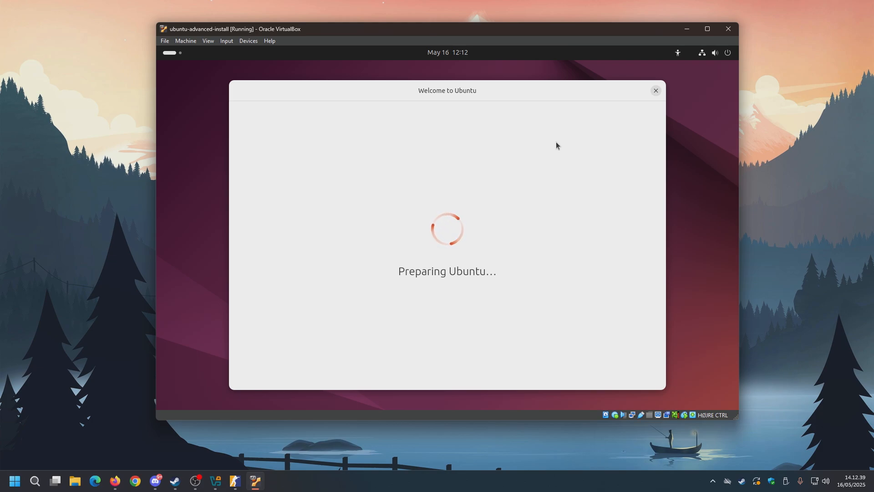
Mute the sound in the Ubuntu live session and return to the language selection
click(714, 54)
click(568, 104)
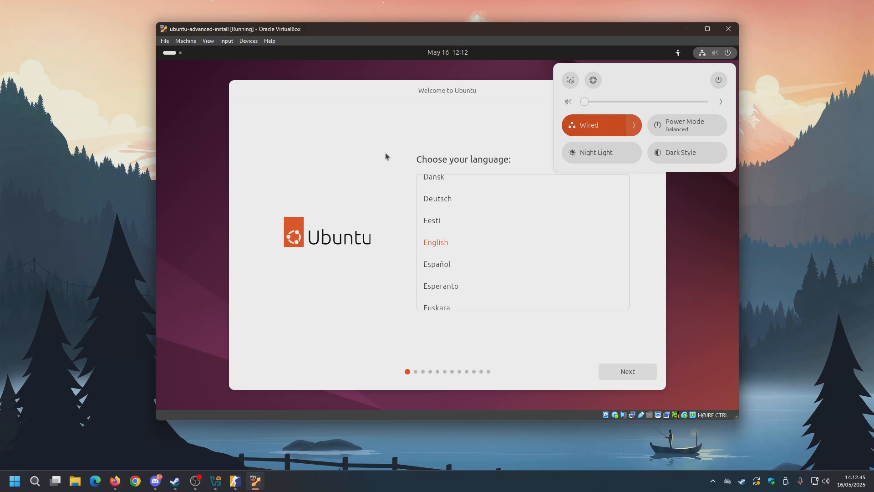
click(470, 149)
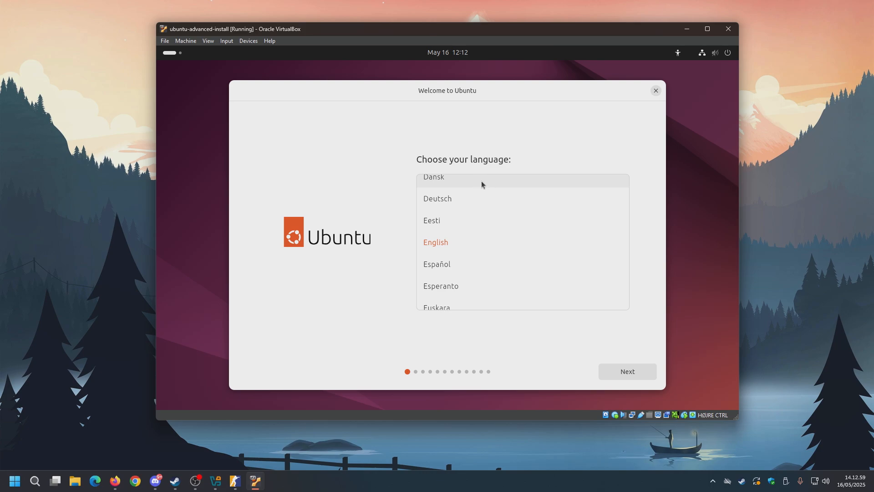
Keep English as the installation language and continue past the accessibility options without changing them
click(627, 372)
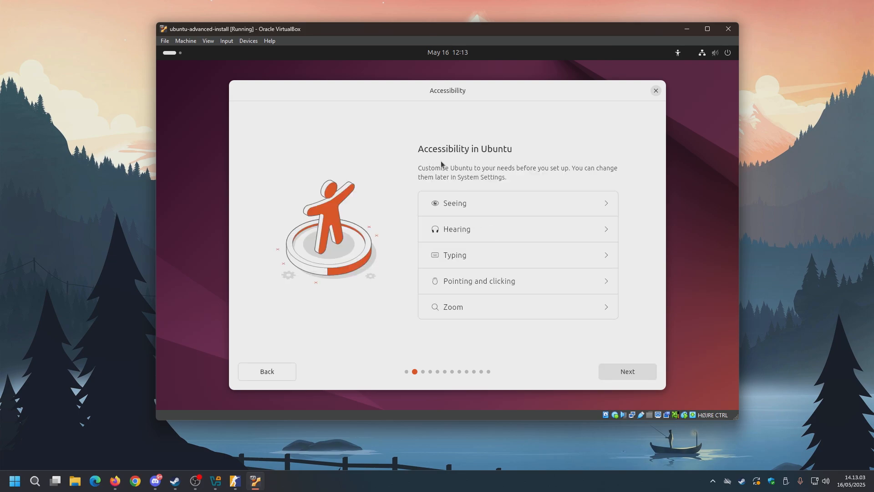
click(631, 371)
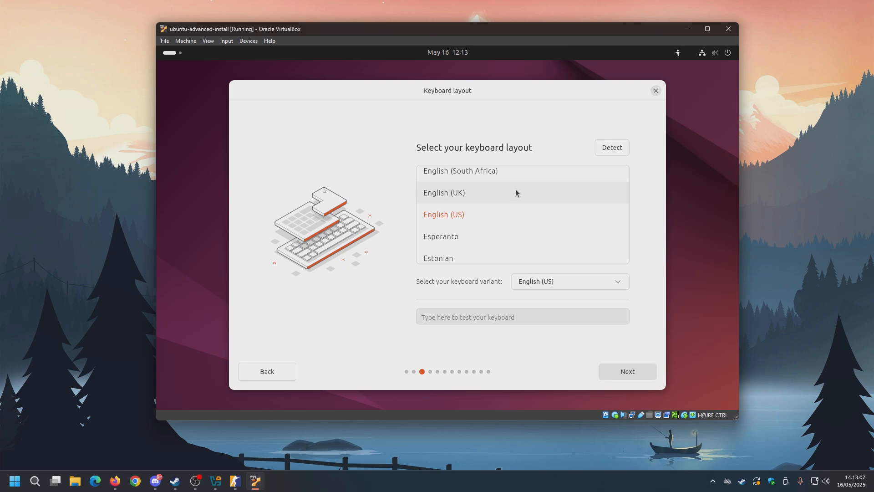
Set the keyboard layout to Danish and continue to the internet connection options
scroll(490, 205, up, 2)
scroll(490, 205, up, 5)
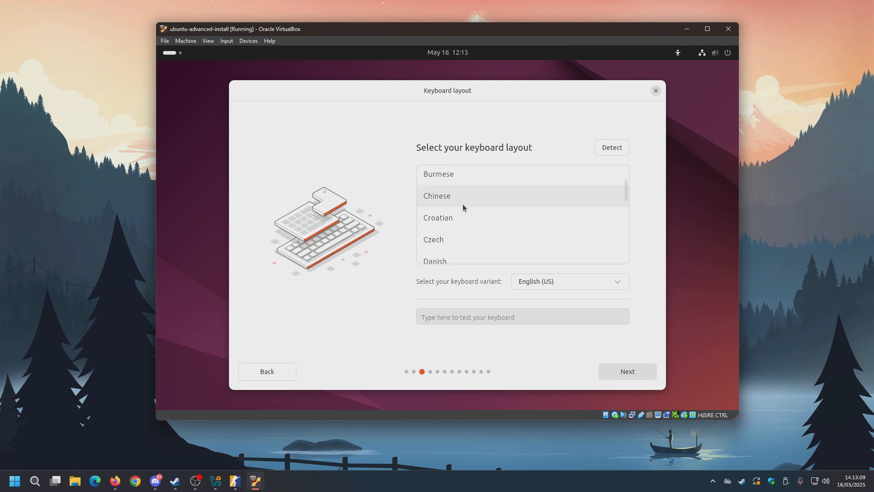
click(454, 233)
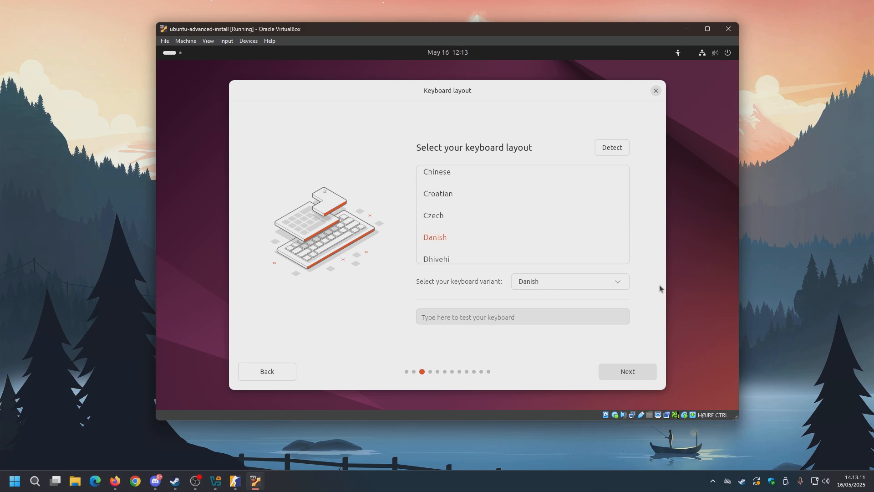
click(632, 376)
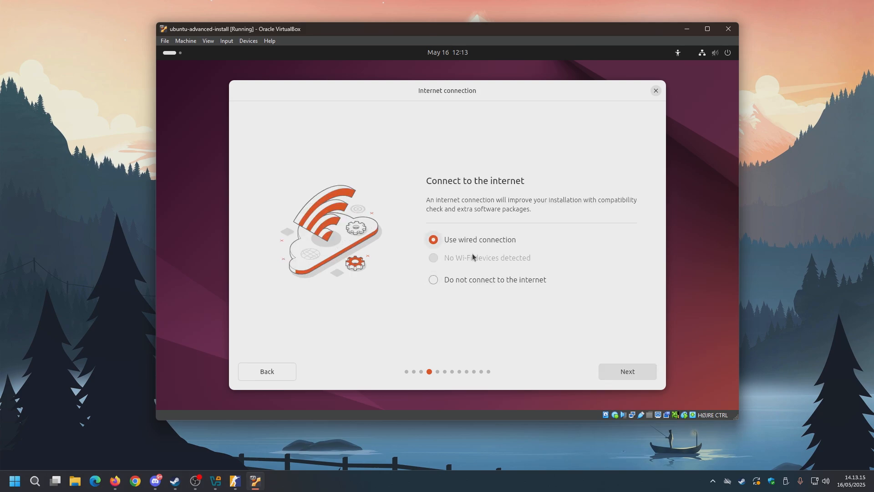
Choose not to connect to the internet and skip the installer update
click(434, 280)
click(643, 377)
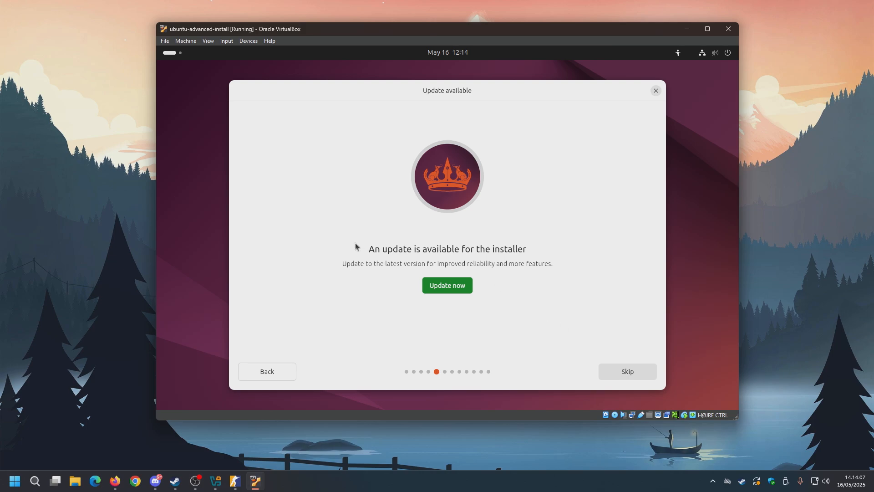
click(627, 371)
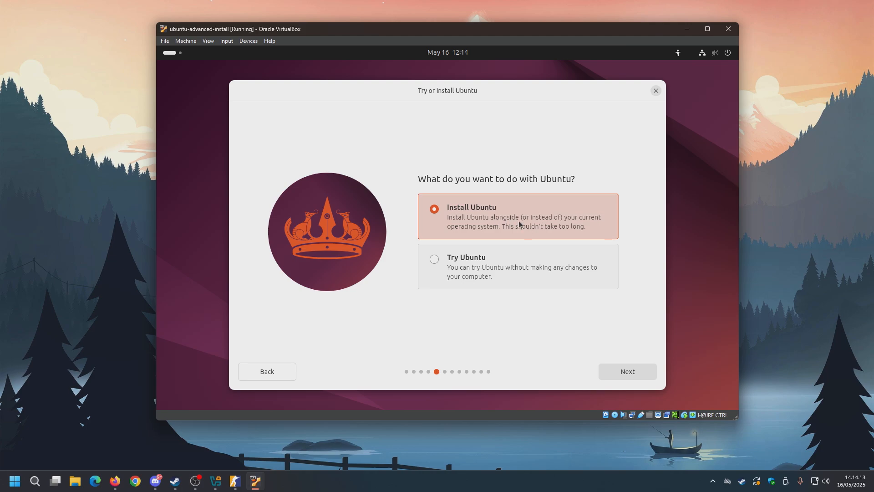
Choose to install Ubuntu using the interactive installation
click(627, 372)
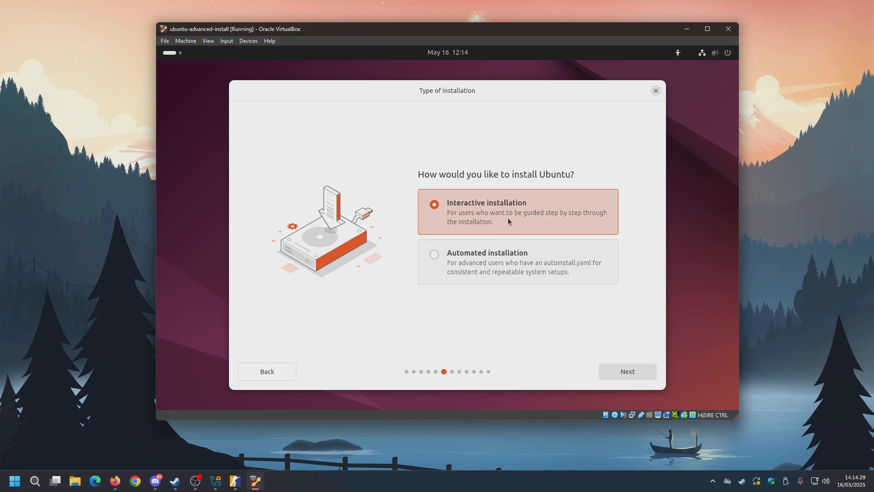
click(624, 374)
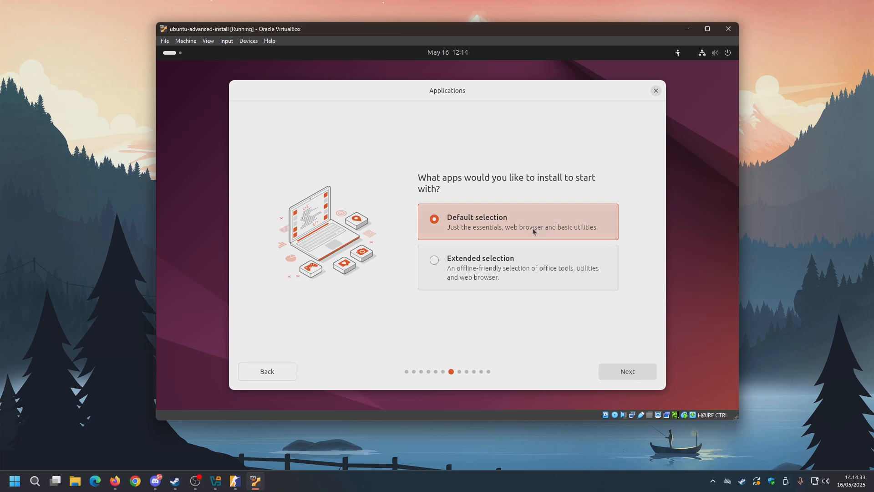
Keep the default app selection and continue without installing any recommended proprietary software
click(518, 276)
click(495, 237)
click(627, 371)
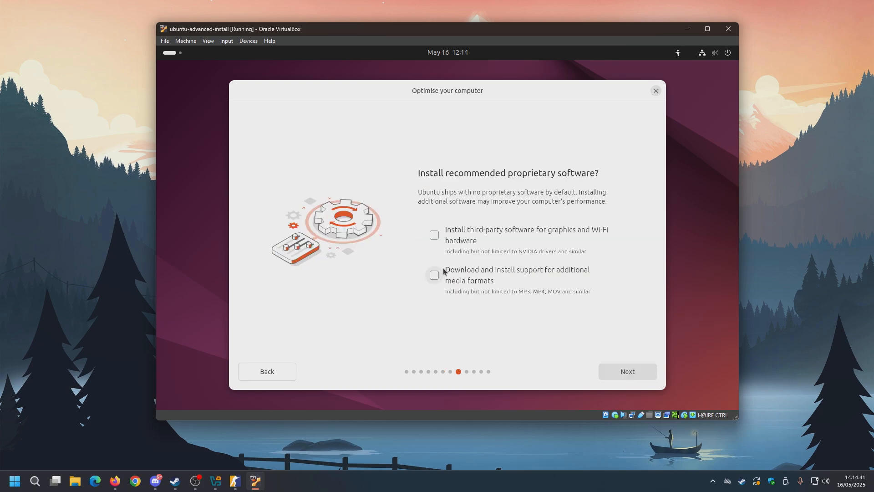
click(627, 371)
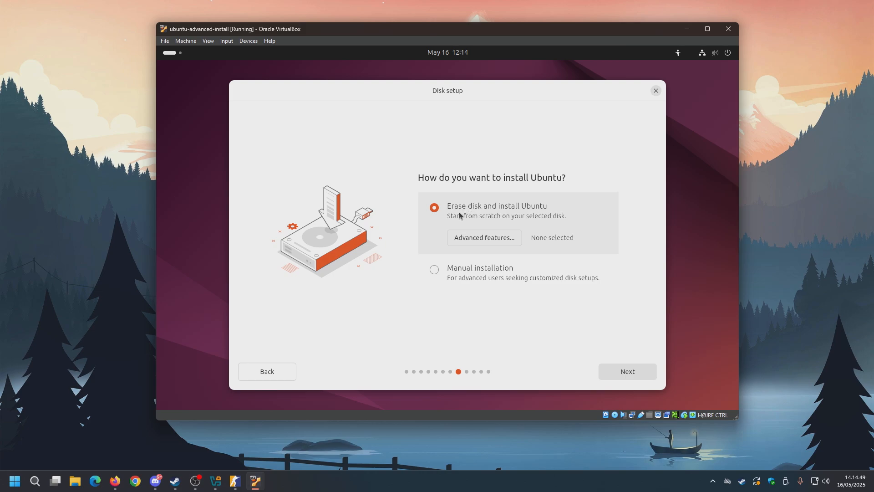
Choose Manual installation for the disk setup and proceed to partitioning the sda disk
click(498, 274)
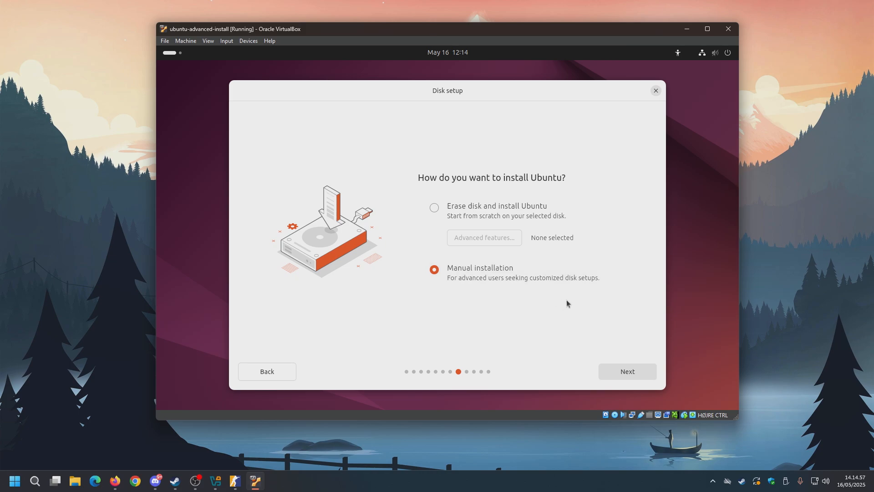
click(623, 372)
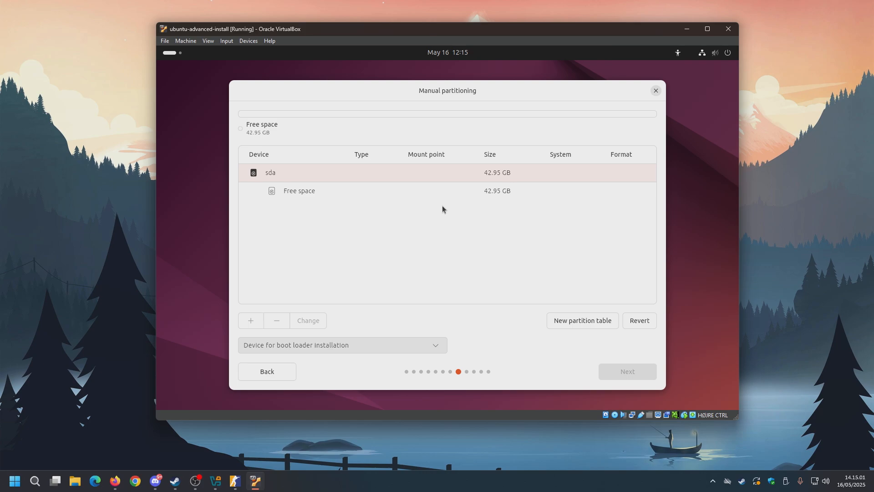
click(334, 190)
click(478, 176)
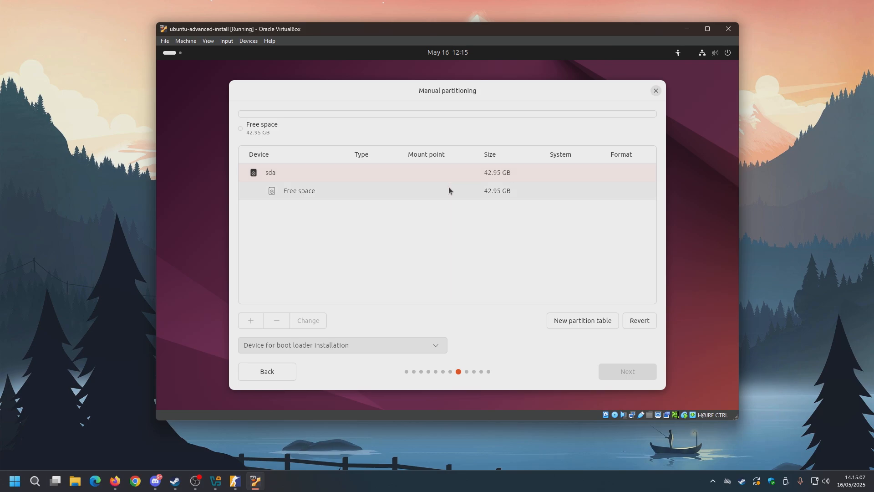
Check the ubuntu-advanced-install.vdi disk in the machine's storage settings in VirtualBox Manager, then return to the installer without changing anything
click(215, 481)
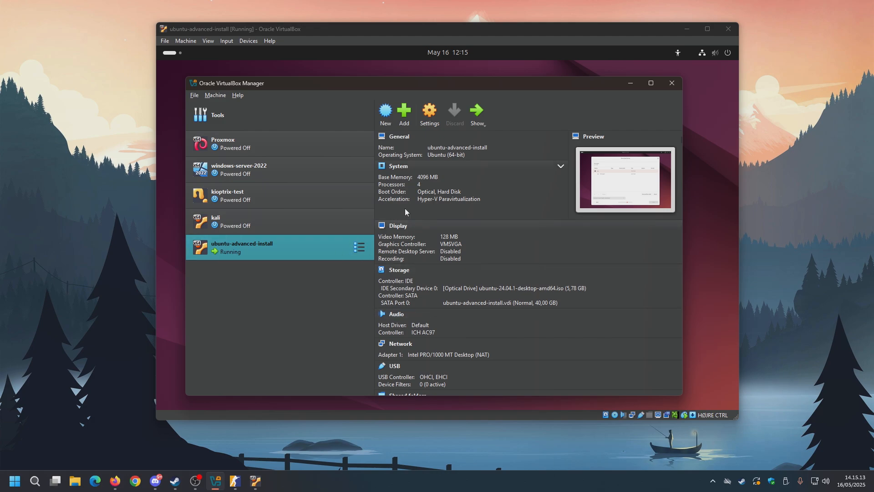
scroll(441, 308, down, 1)
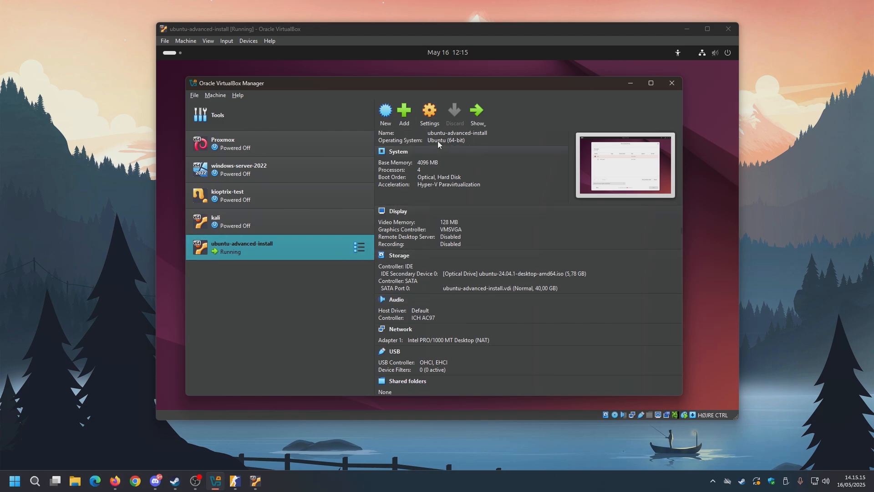
click(429, 113)
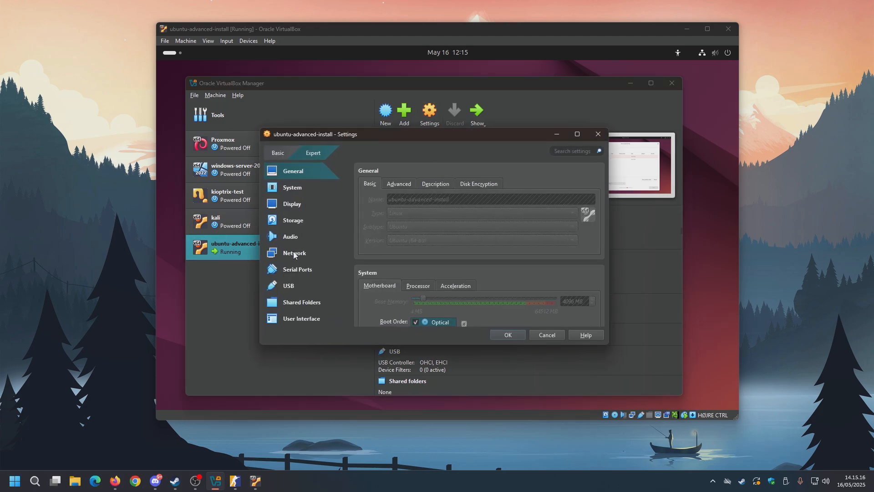
click(295, 210)
click(298, 221)
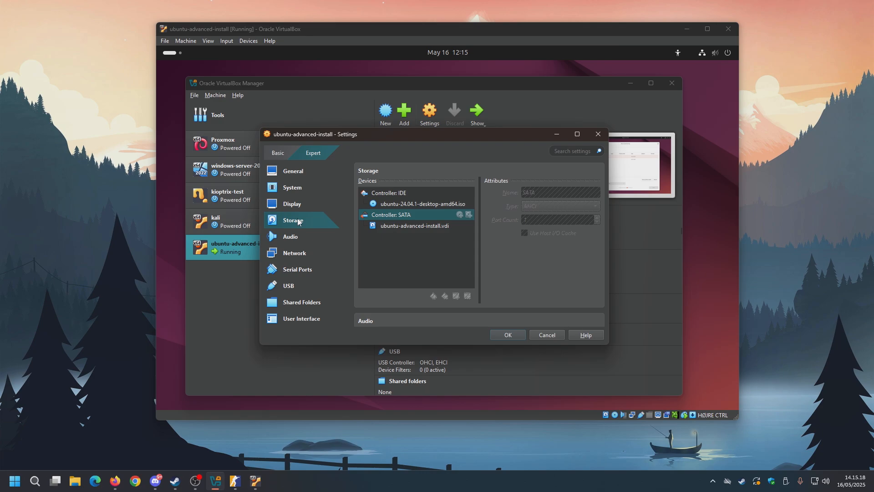
click(410, 227)
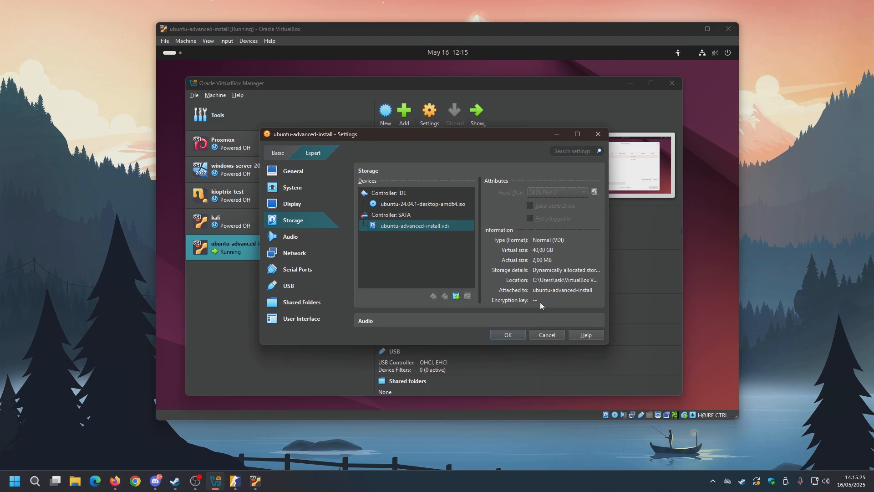
click(547, 335)
key(alt+Tab)
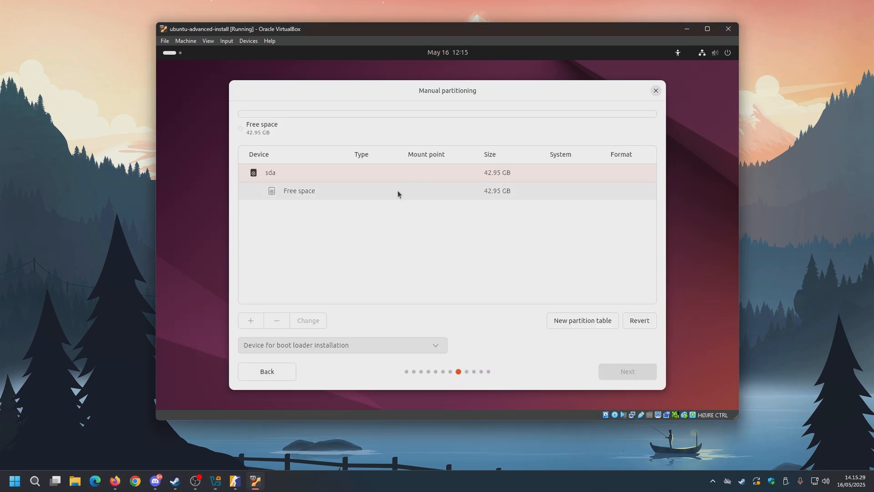
Try to create an Ext4 partition with mount point / in the free space on sda
click(364, 192)
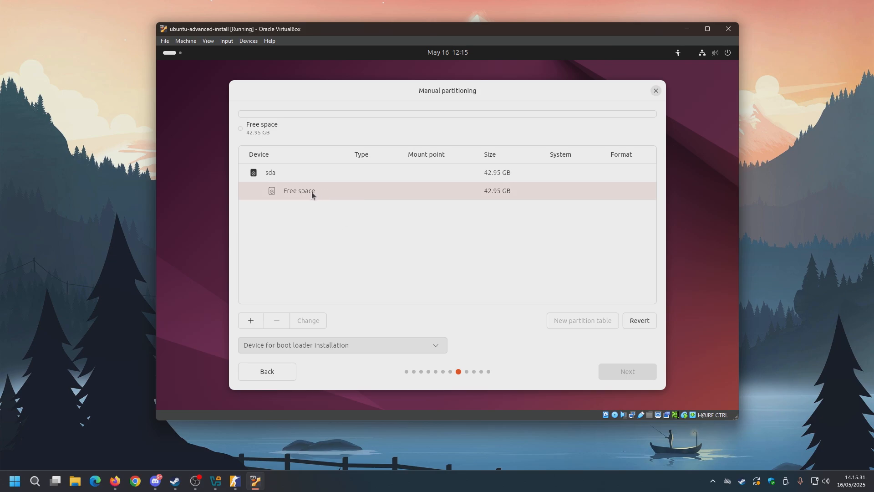
click(320, 176)
click(298, 190)
click(251, 321)
click(414, 233)
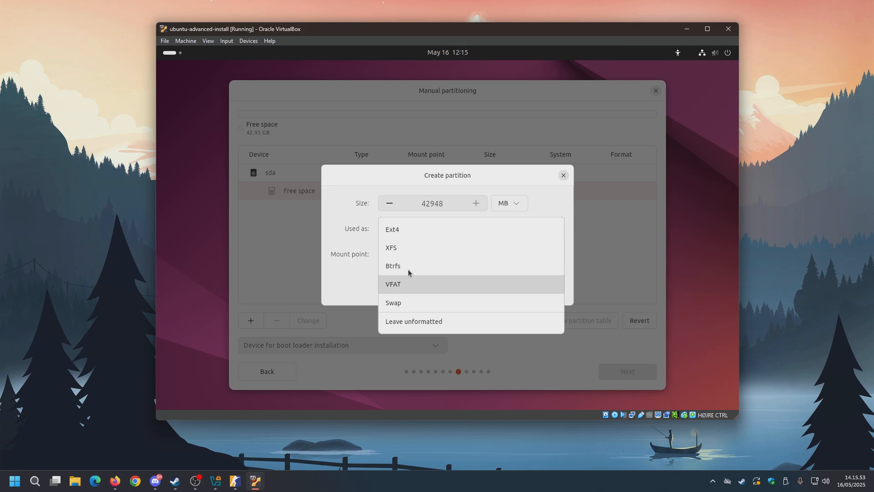
click(420, 229)
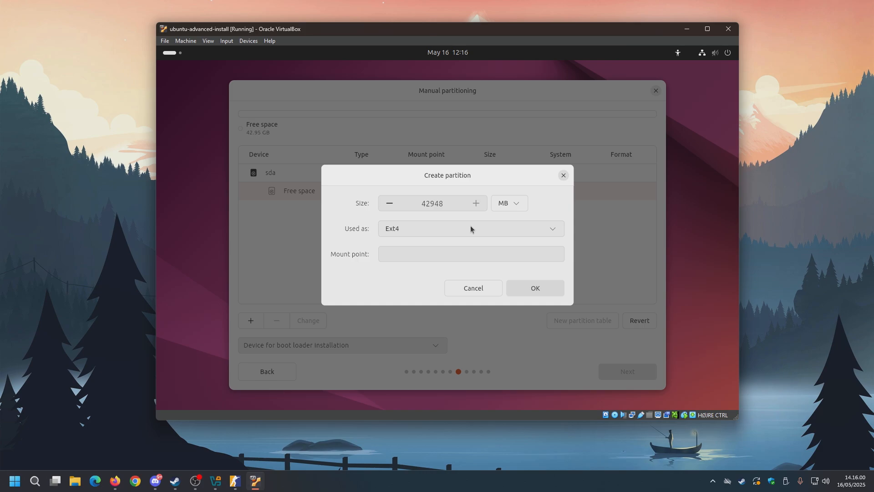
click(474, 254)
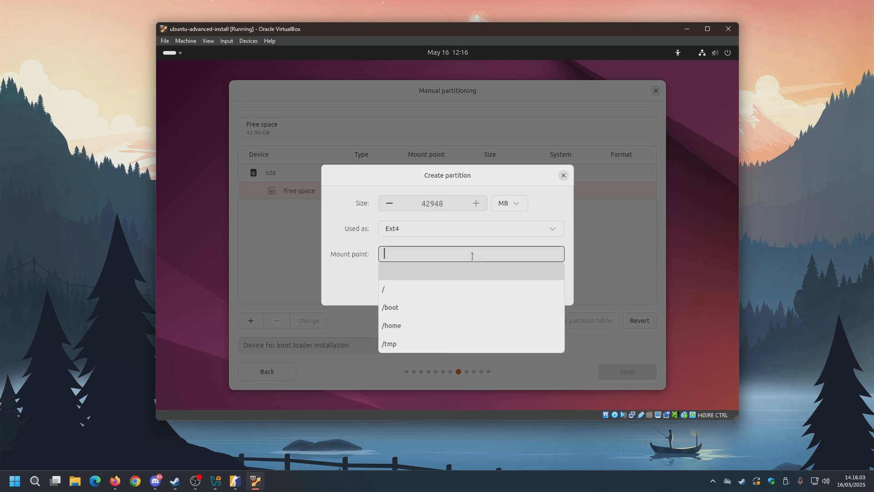
click(386, 291)
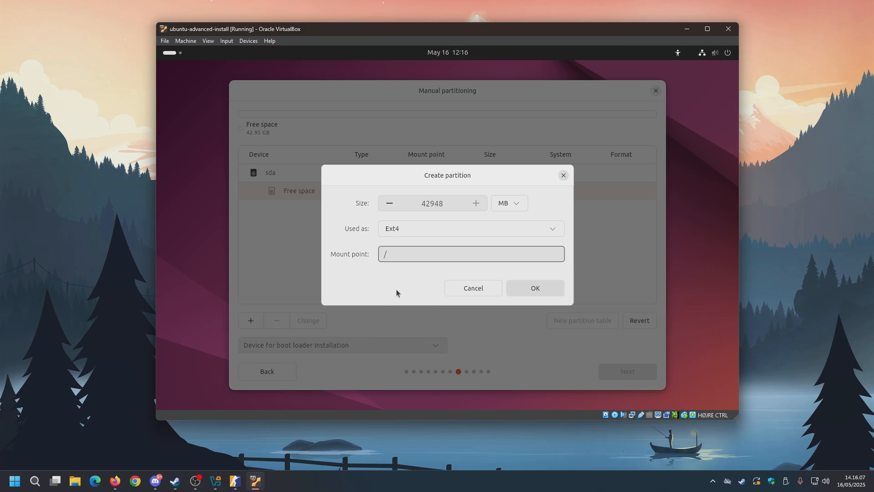
click(521, 290)
Create a 42948 MB Ext4 partition with mount point / in sda's free space and continue to the account setup
click(250, 320)
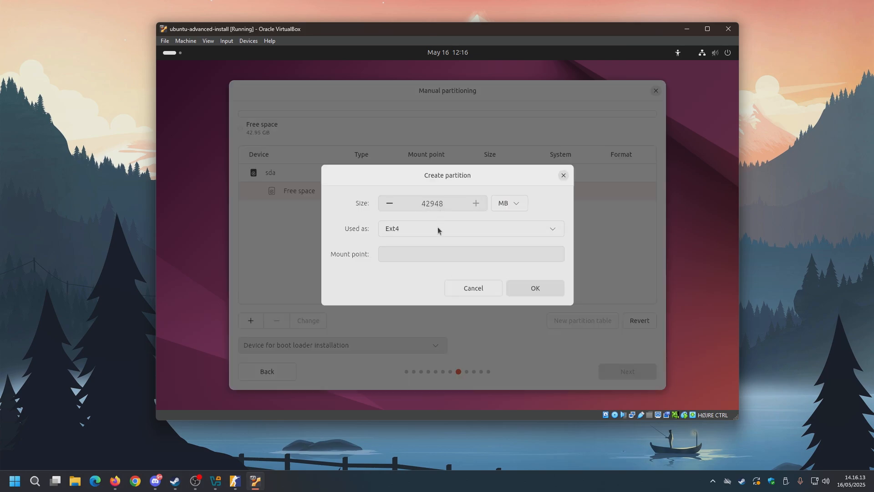
click(421, 253)
click(405, 291)
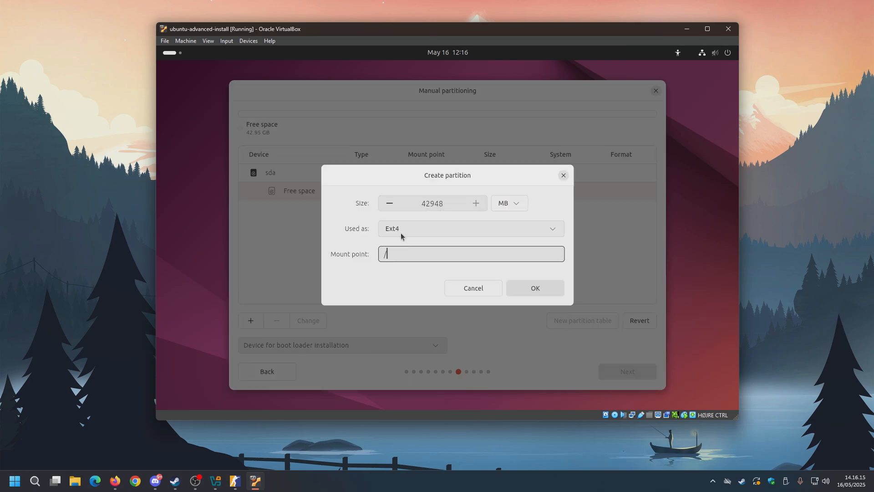
drag(402, 254, 370, 258)
click(538, 288)
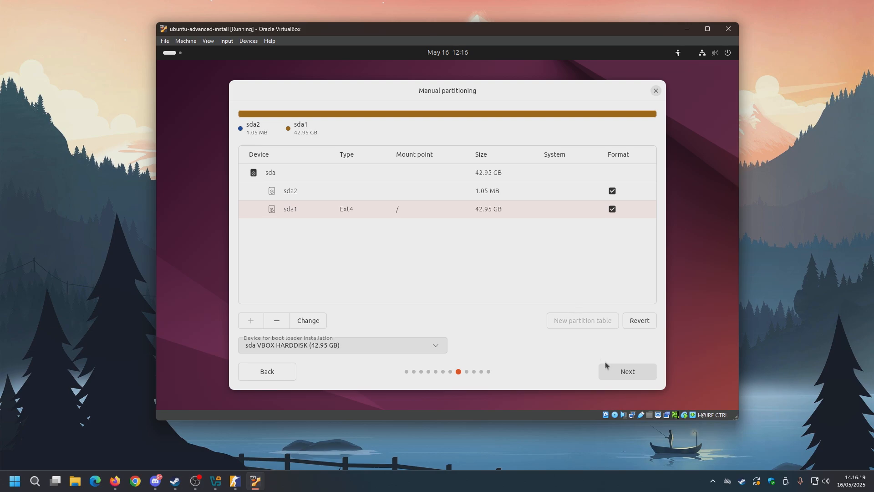
click(627, 372)
click(632, 372)
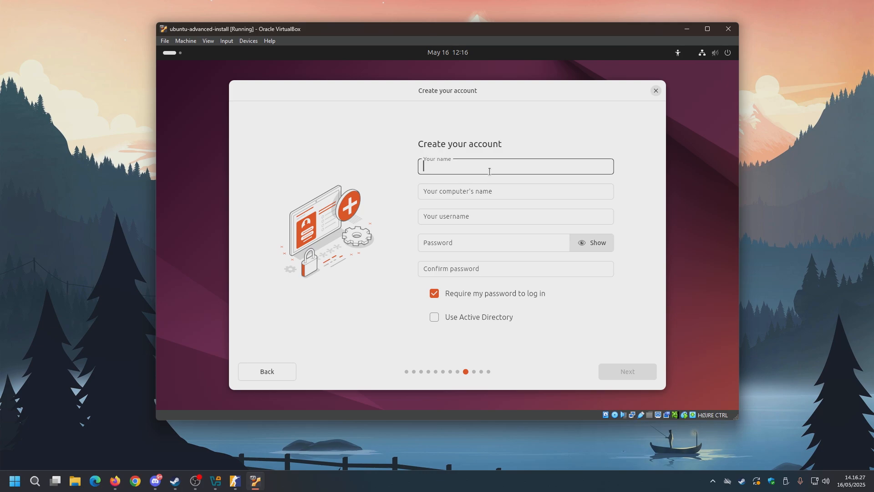
Enter the account holder's full name and set the computer's name to advanced-ubuntu
text(john doe)
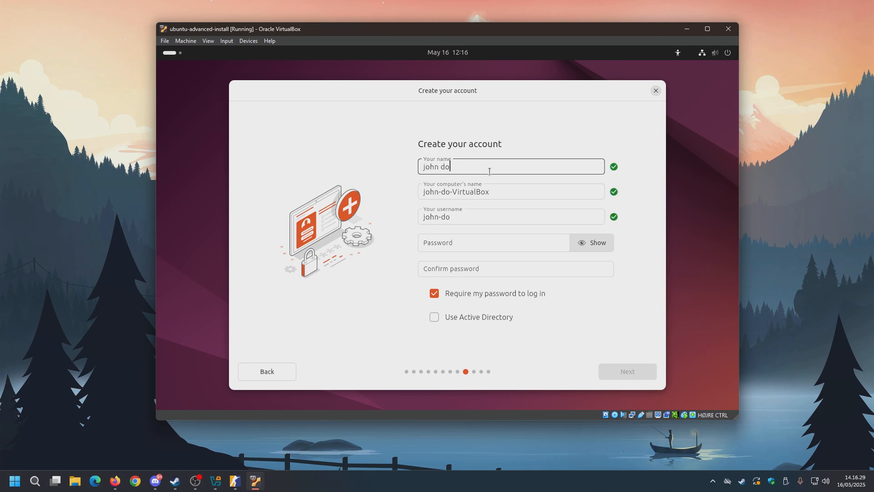
key(Tab)
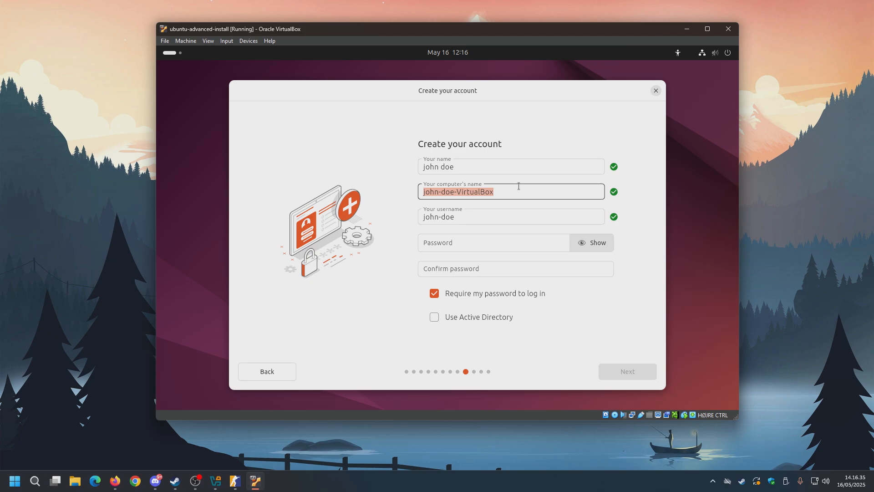
text(adv)
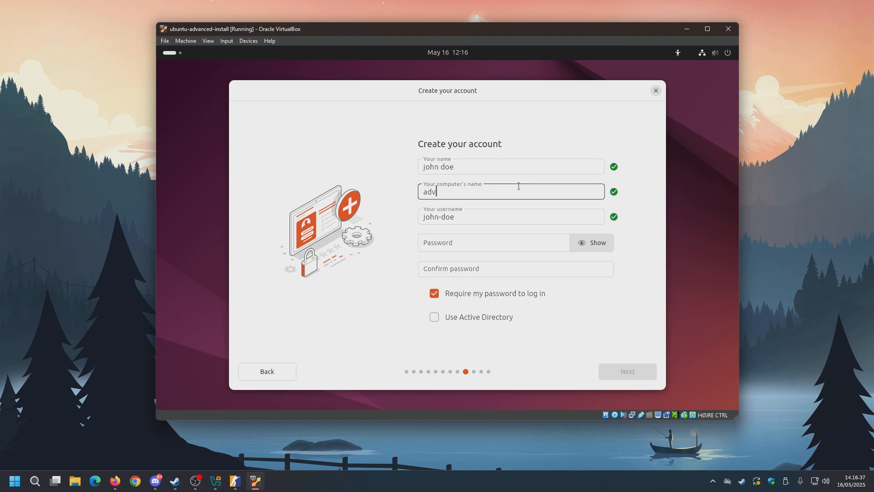
text(anced-instal)
key(BackSpace)
key(BackSpace)
key(BackSpace)
key(BackSpace)
key(BackSpace)
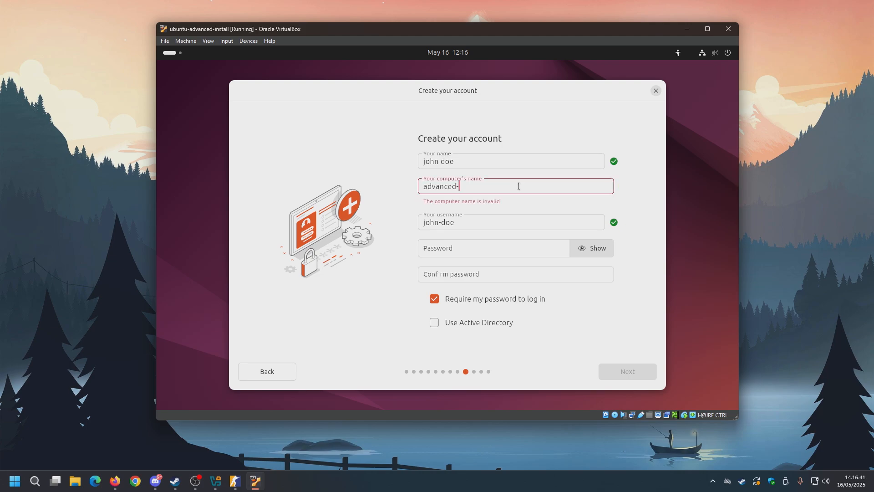
text(ubuntu)
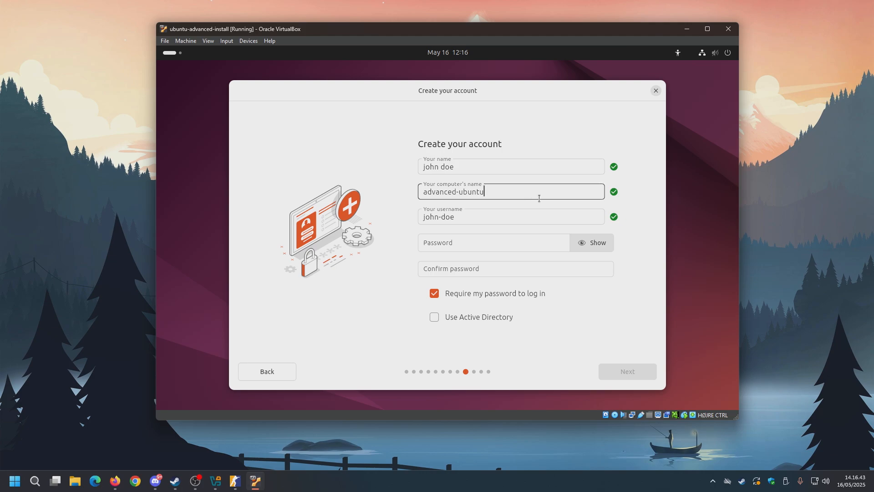
Replace the suggested username on the account page with dbb
drag(532, 212, 394, 215)
text(d)
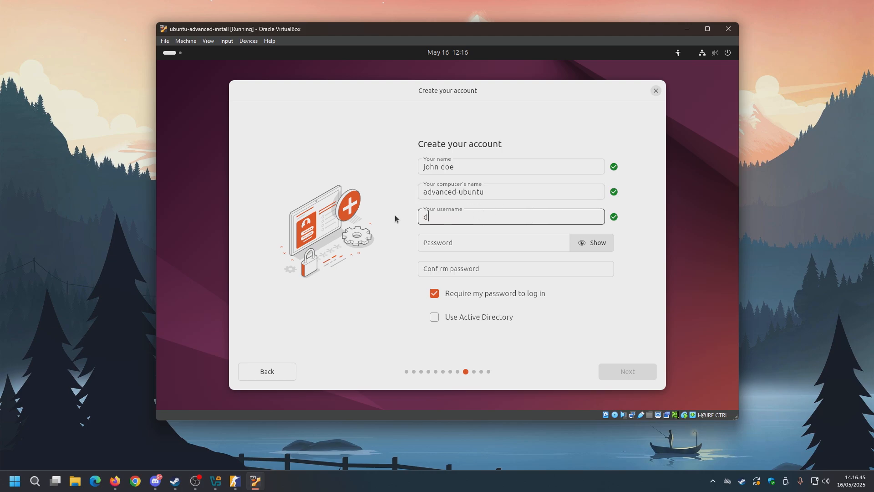
text(bb)
Enter and confirm the account password, reveal it briefly to check it, and continue to the timezone selection
click(482, 246)
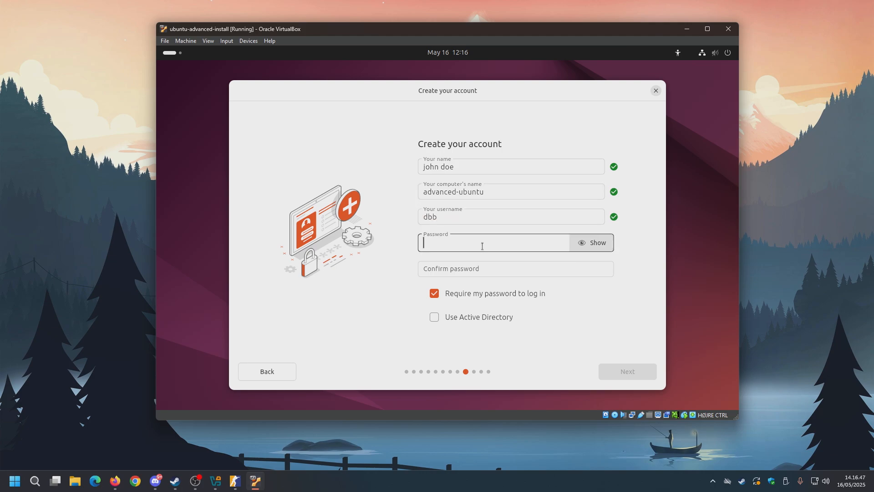
text(*******)
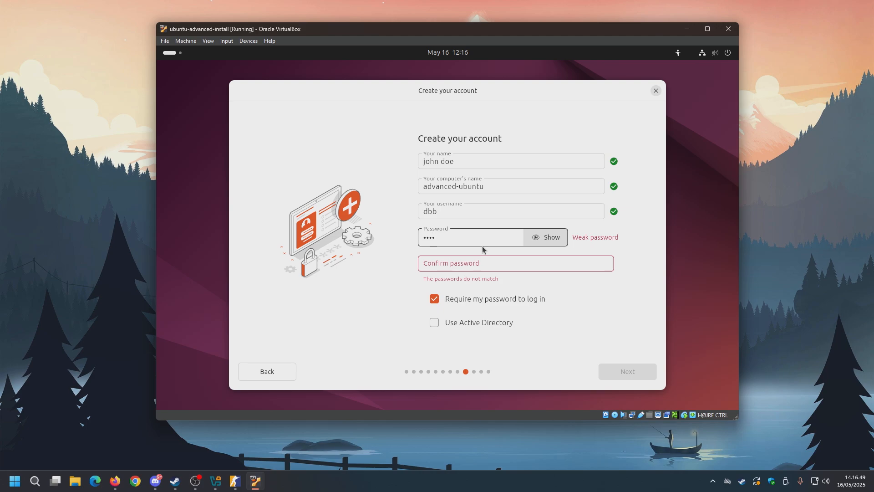
text(*)
key(Tab)
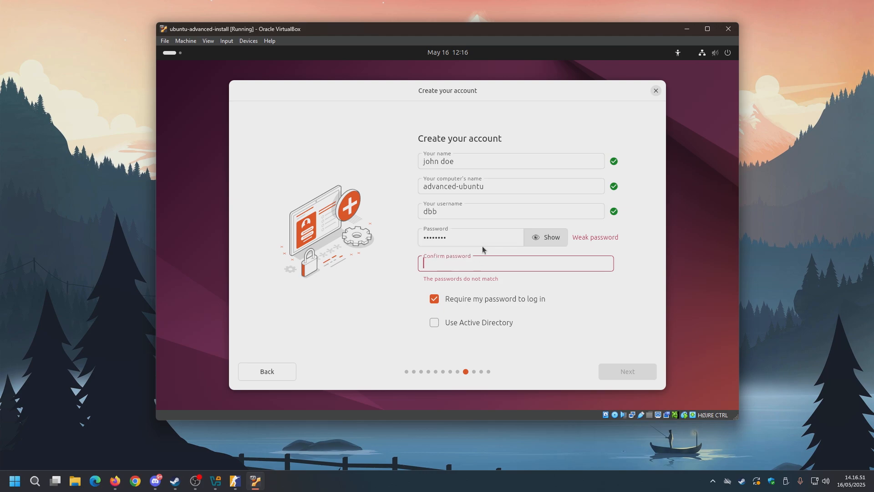
text(********)
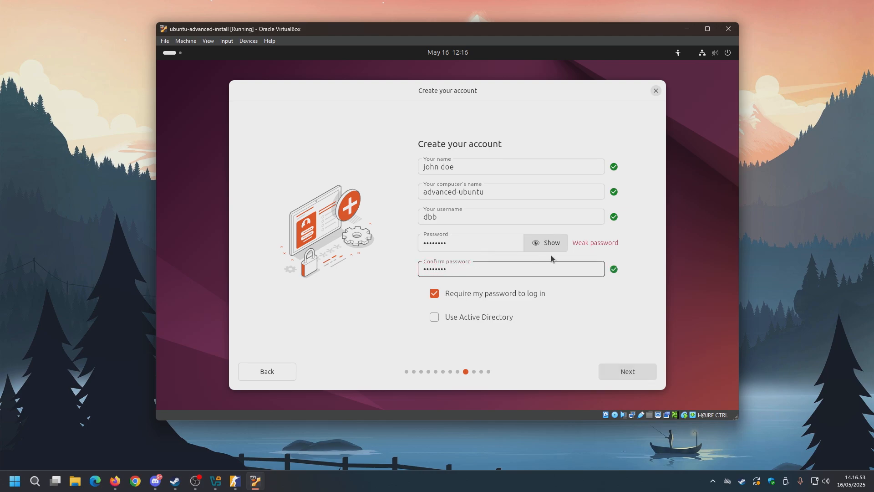
click(556, 249)
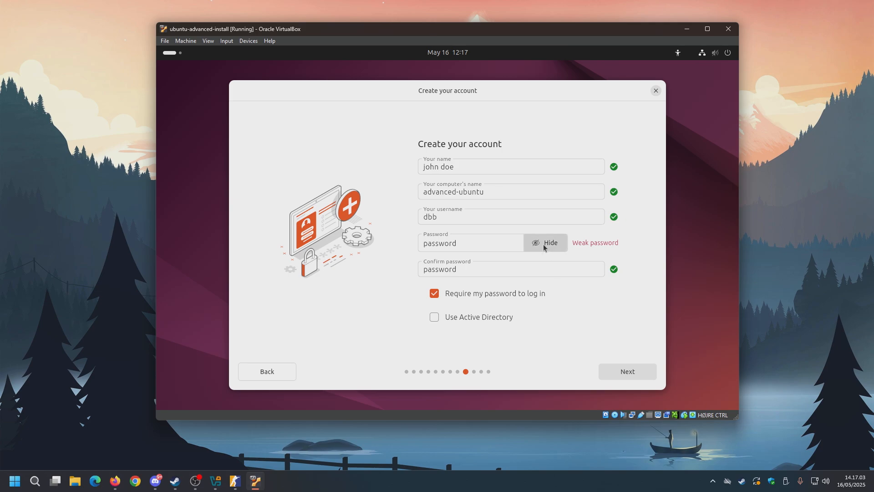
click(546, 244)
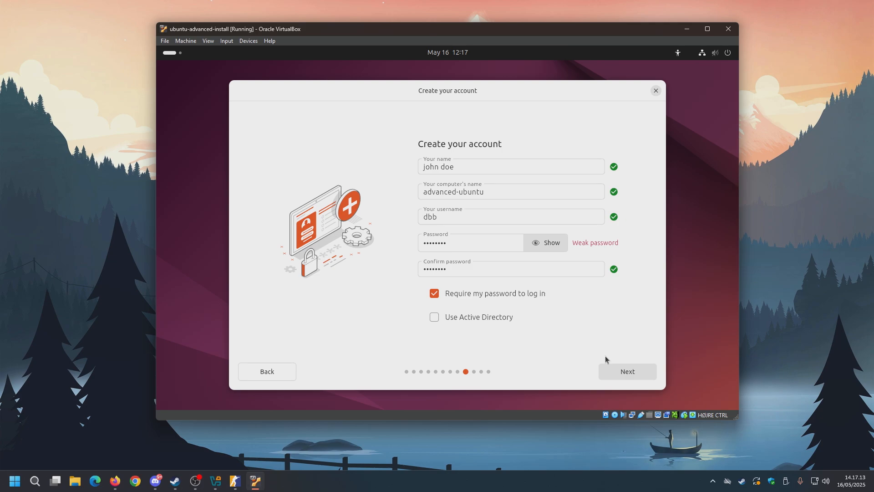
click(630, 376)
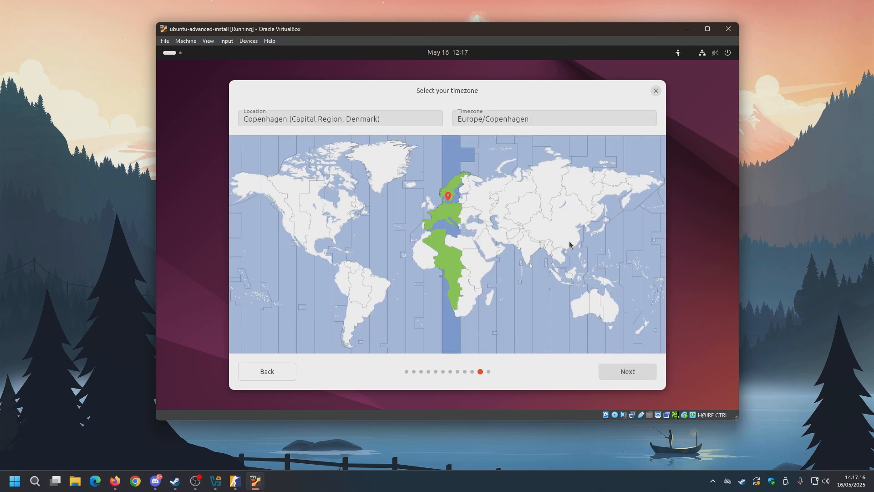
Accept the Europe/Copenhagen timezone and start the installation with the reviewed choices
click(619, 370)
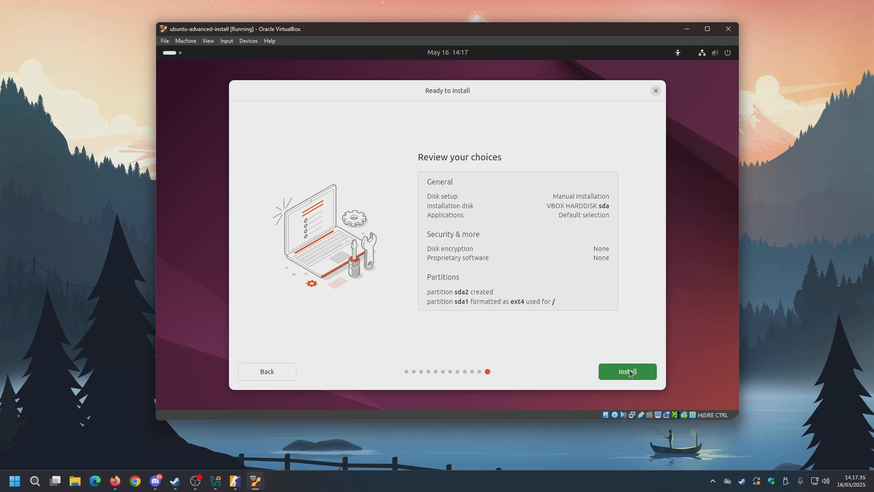
click(630, 373)
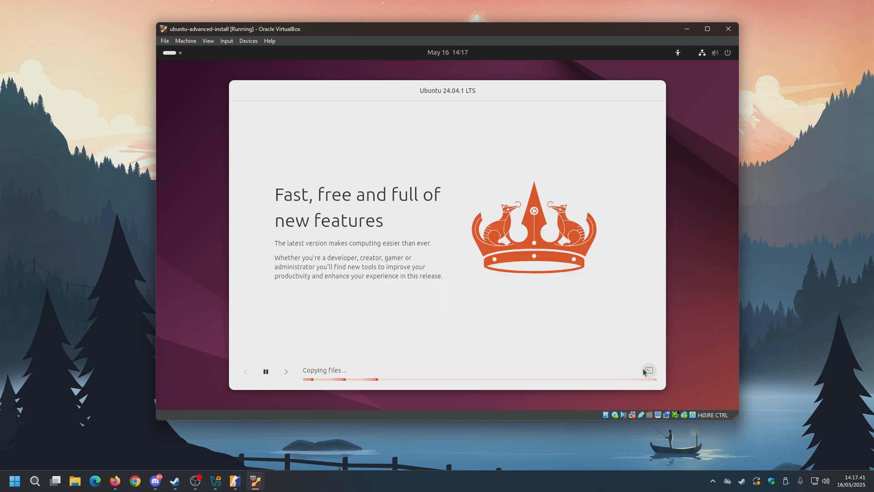
click(649, 370)
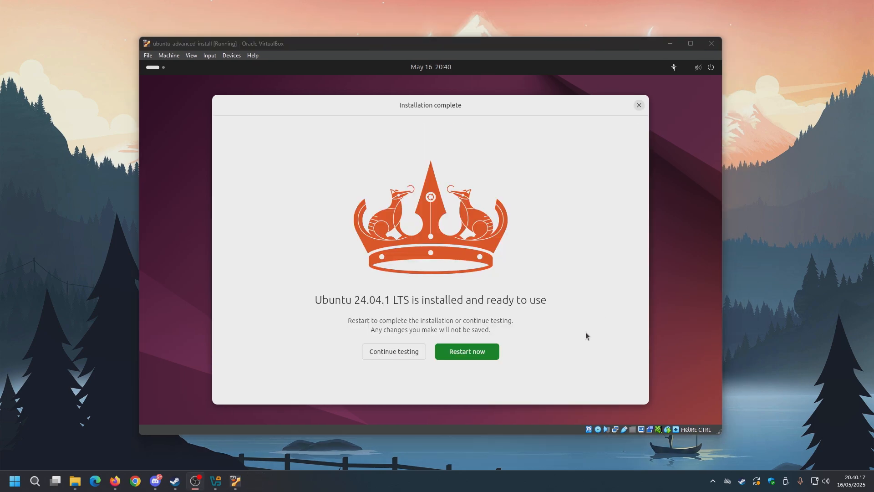
Restart into the installed Ubuntu system, passing the installation medium prompt, and enlarge the virtual machine window
click(538, 359)
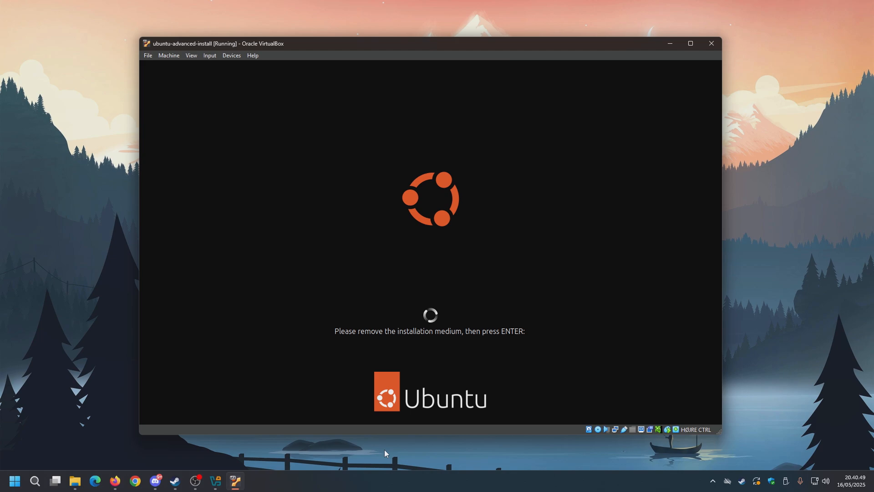
key(Return)
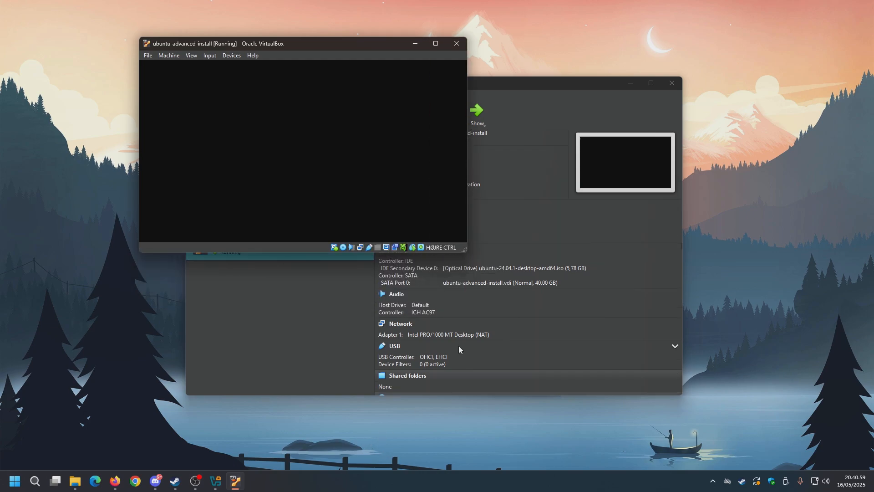
drag(467, 253, 521, 405)
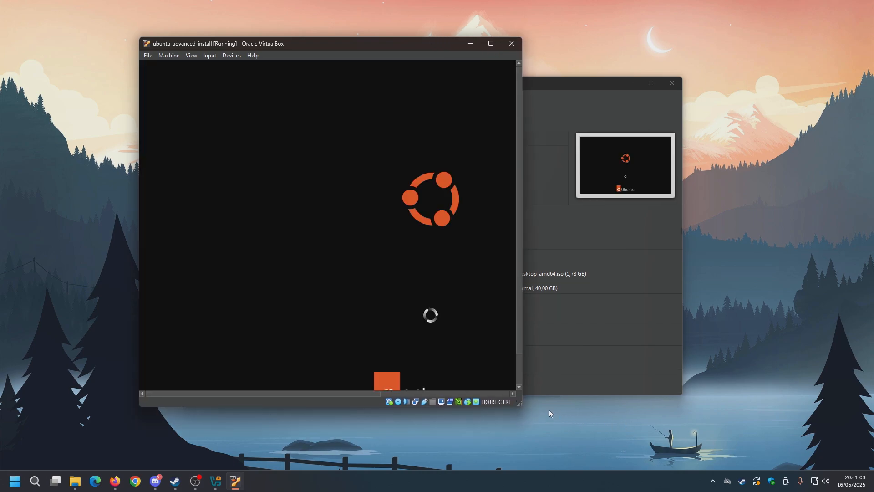
drag(326, 46, 599, 99)
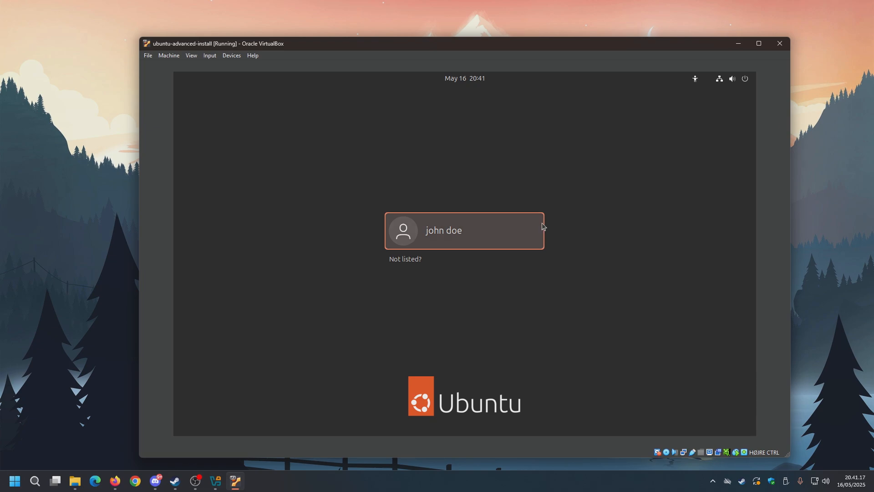
Log in to the installed system with the account password
click(491, 233)
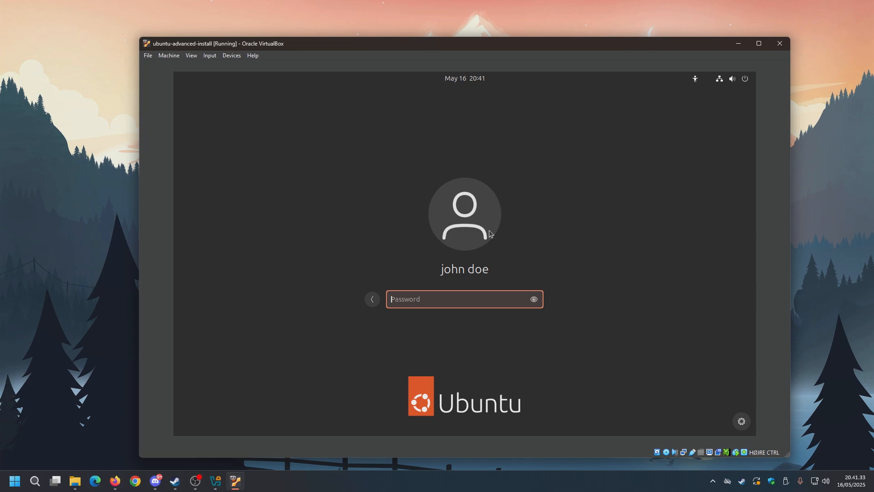
text(********)
key(Return)
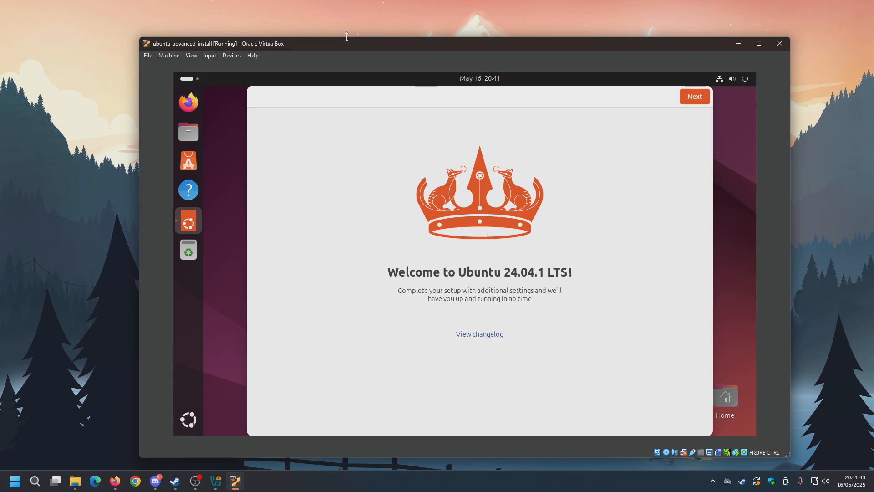
Complete the Ubuntu welcome setup, skipping Ubuntu Pro for now and declining to share system data
drag(299, 41, 257, 20)
drag(745, 435, 764, 454)
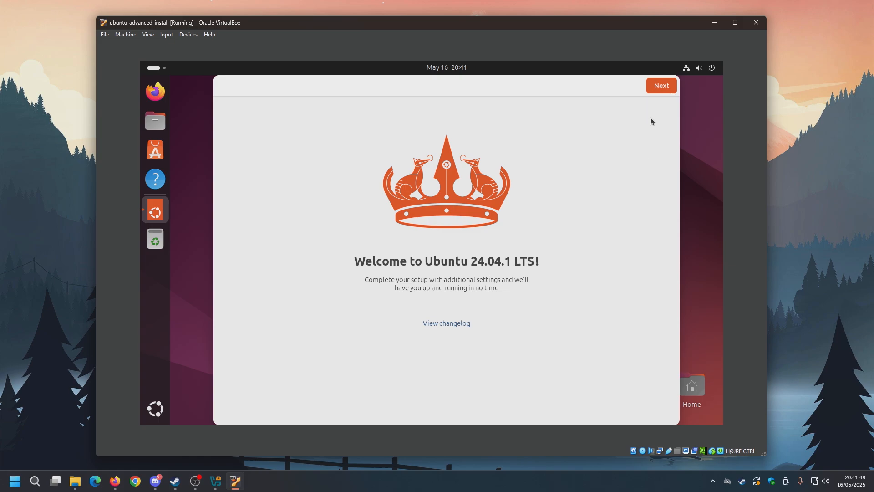
click(661, 89)
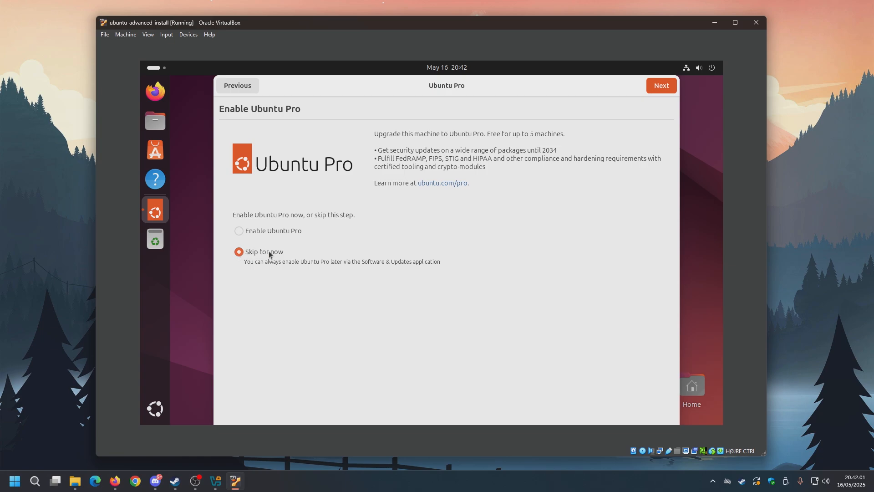
click(652, 87)
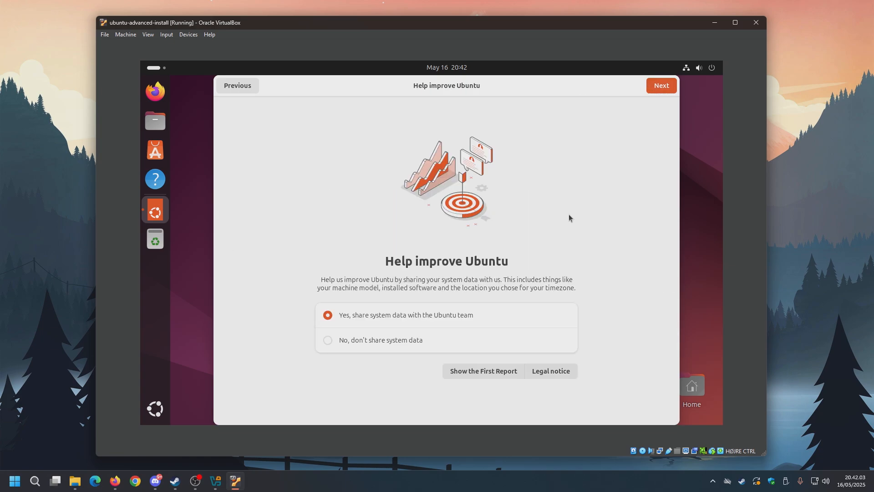
click(384, 342)
click(665, 91)
click(661, 86)
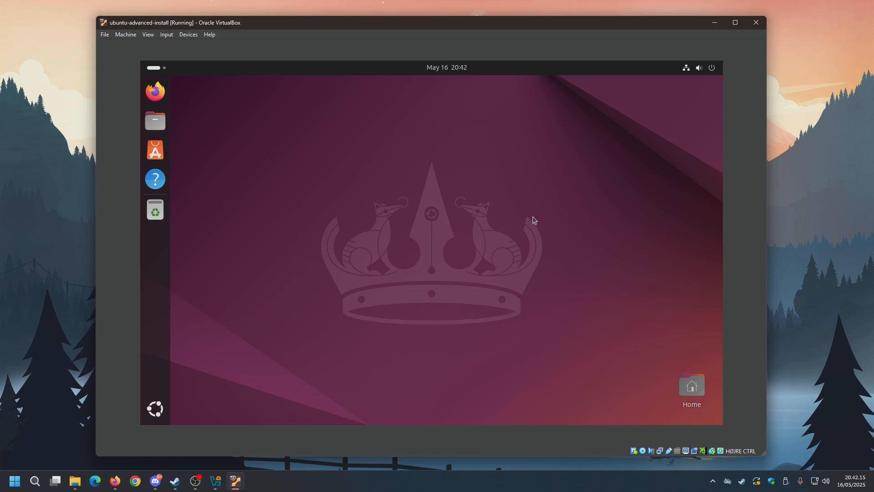
Open a terminal, position its window on the desktop, and run whoami to check the logged-in username
key(ctrl+alt+t)
drag(419, 92, 458, 103)
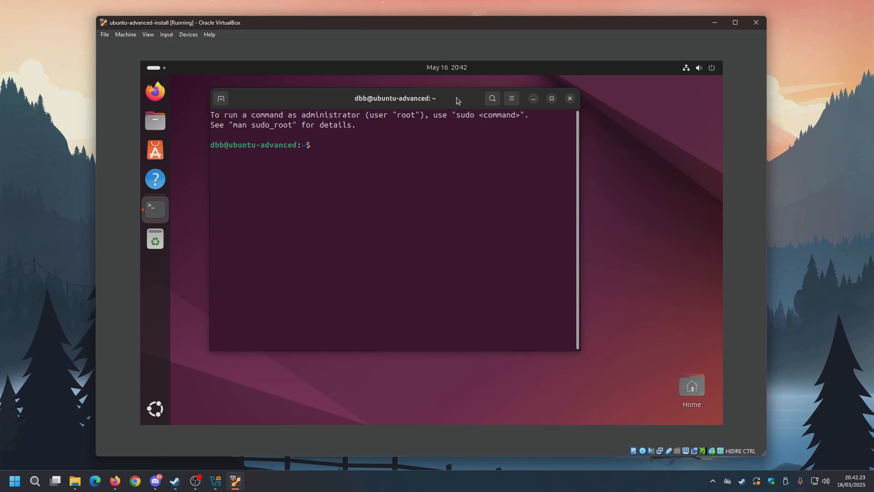
drag(457, 100, 462, 109)
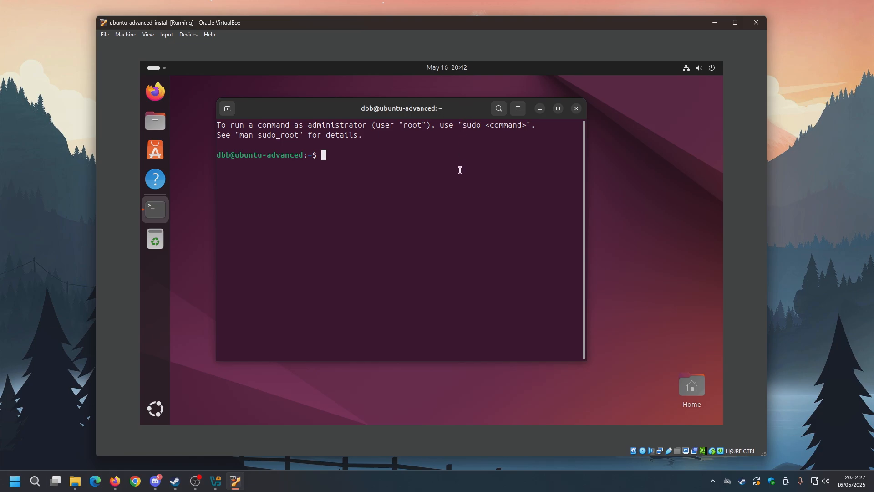
text(whoami)
key(Return)
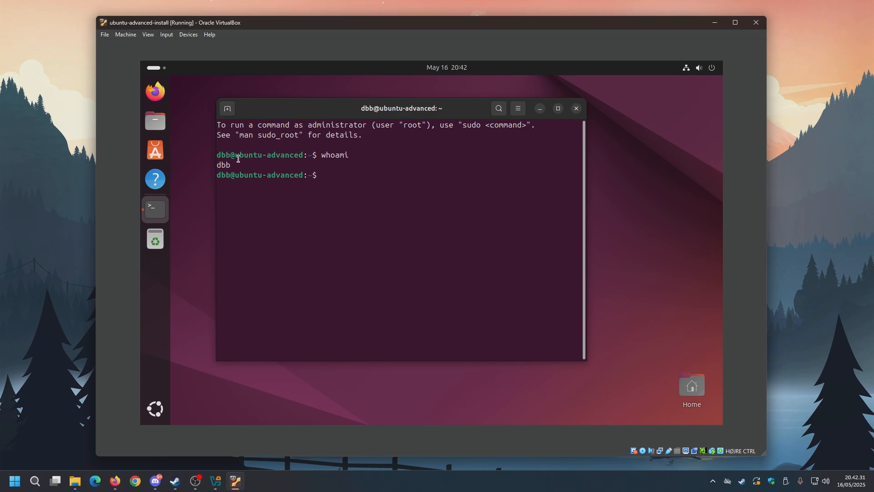
triple_click(220, 165)
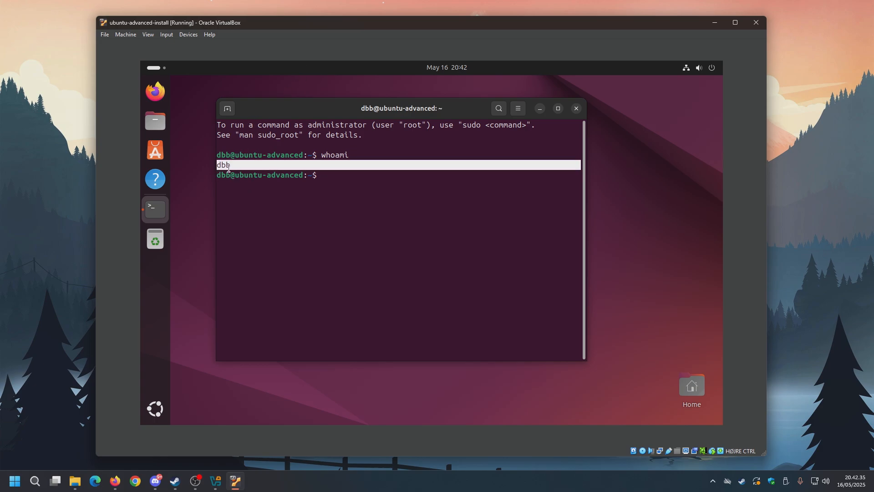
click(248, 170)
drag(217, 165, 233, 171)
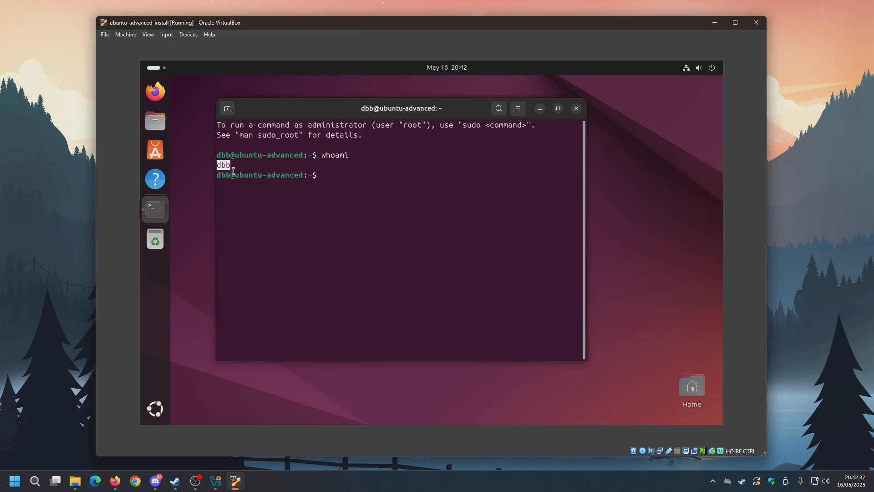
Run hostname in the terminal and compare its output with the machine name in the prompt
click(264, 204)
text(hostname)
key(Return)
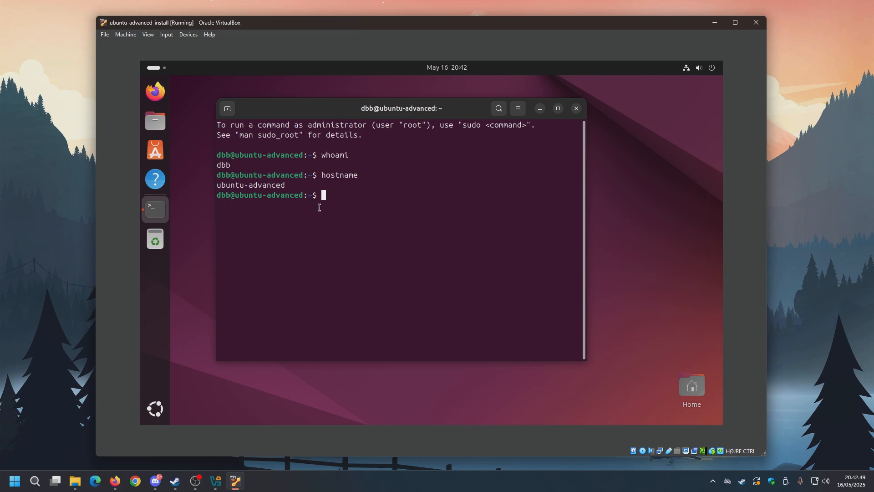
drag(217, 185, 303, 176)
click(291, 187)
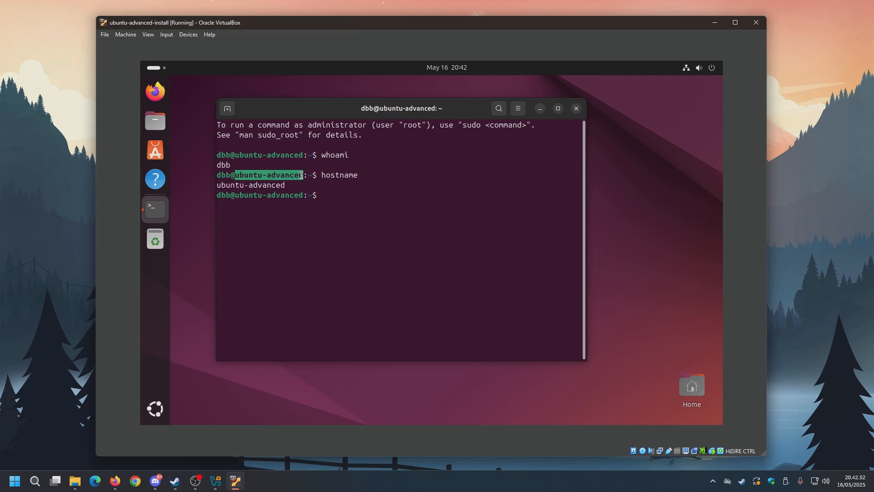
click(232, 177)
mouse_move(235, 175)
mouse_down()
mouse_move(293, 178)
mouse_move(223, 188)
mouse_up()
click(233, 175)
click(288, 188)
click(217, 188)
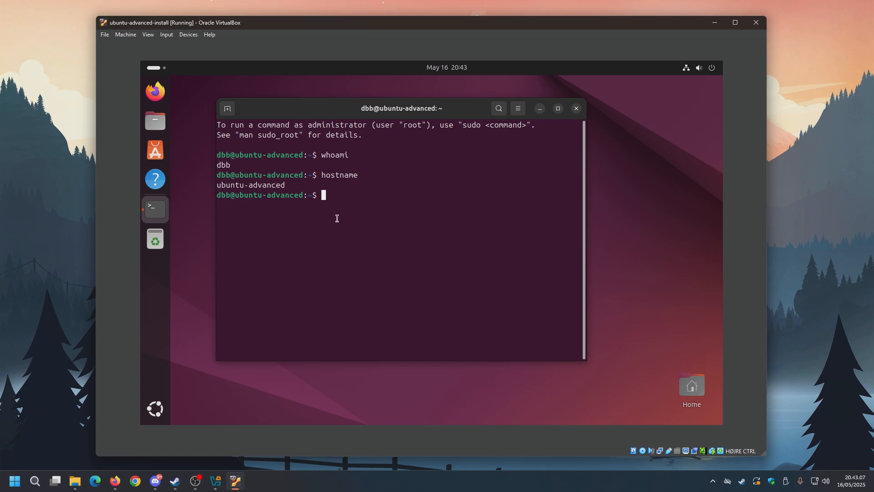
drag(346, 217, 315, 189)
click(334, 287)
drag(468, 111, 472, 118)
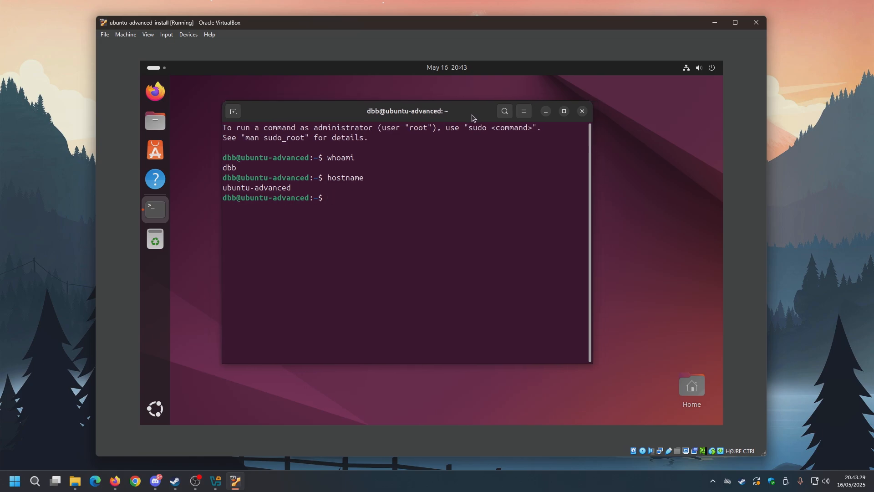